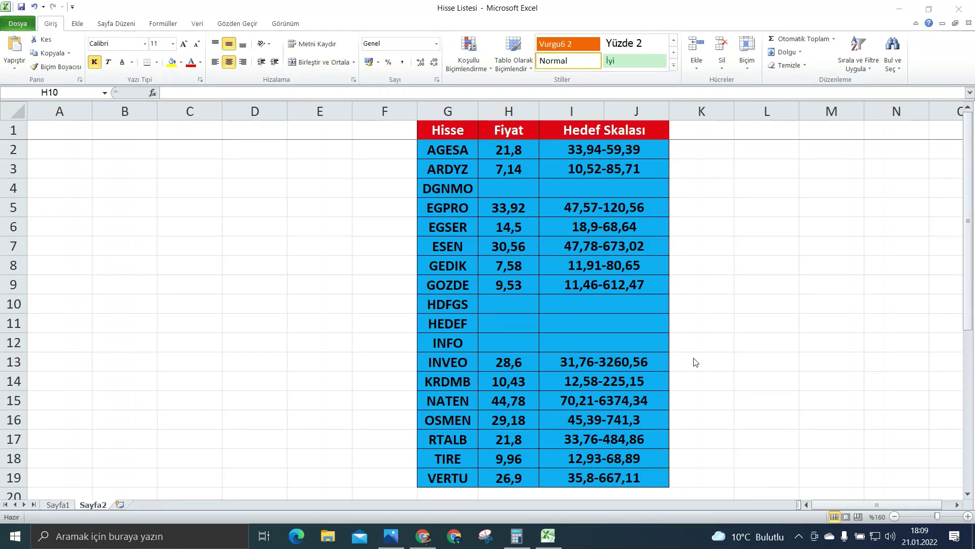
Step: Read HDFGS's 2.50 chart price and enter 2,5 as its Fiyat in Excel cell H10
{"action": "left_click", "coordinate": [417, 538]}
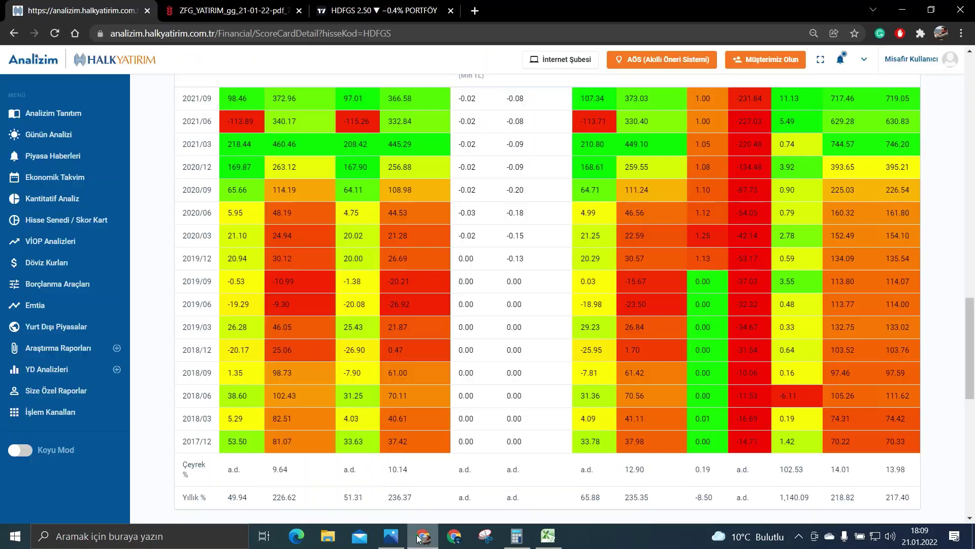
{"action": "left_click", "coordinate": [368, 9]}
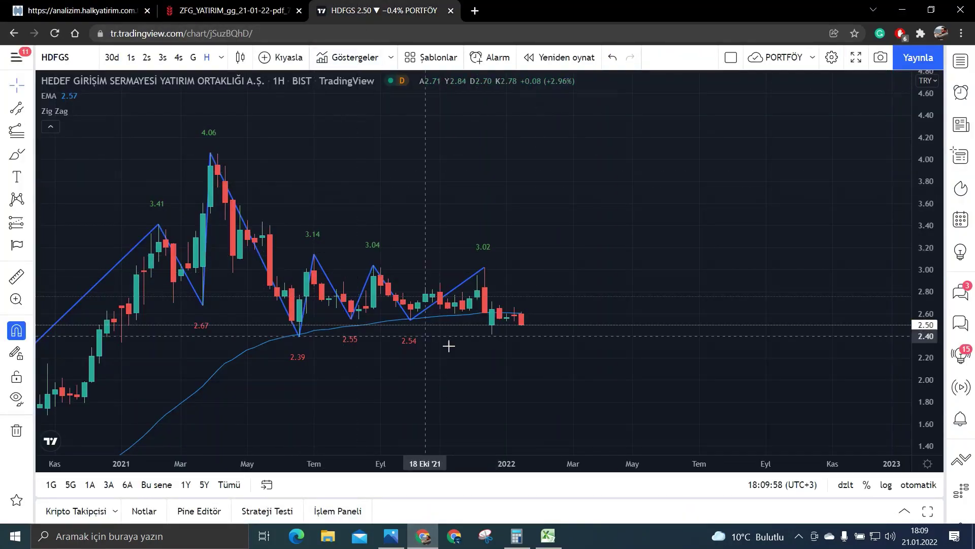
{"action": "left_click", "coordinate": [548, 535]}
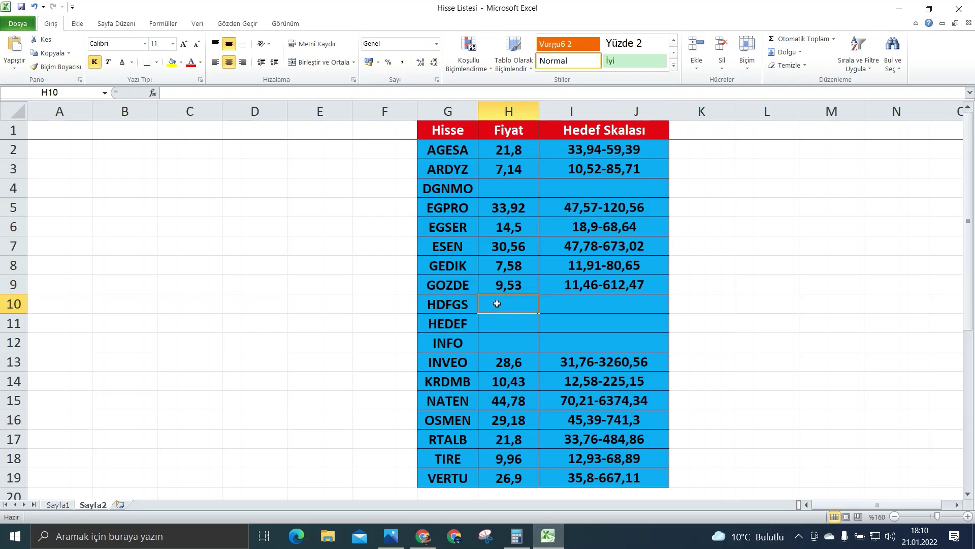
{"action": "type", "text": "2,5"}
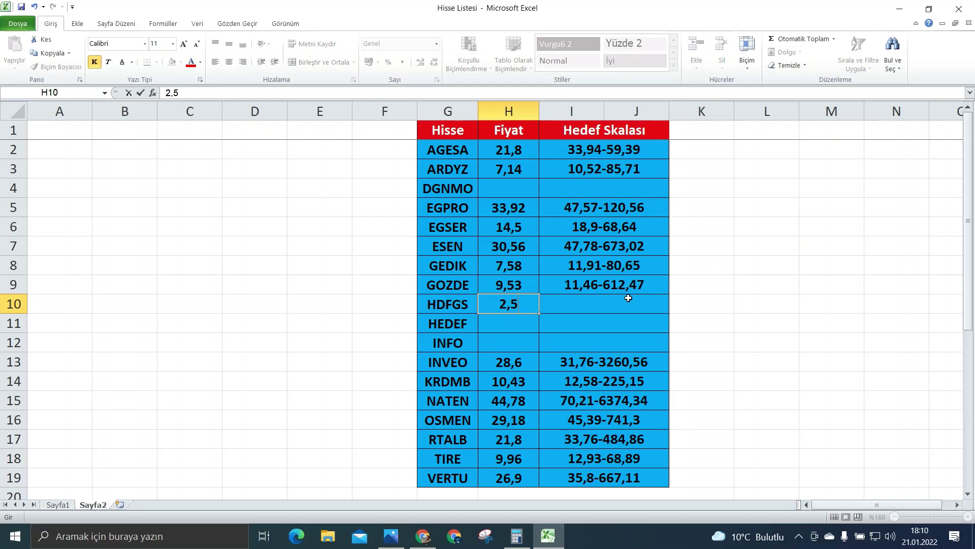
{"action": "left_click", "coordinate": [422, 539]}
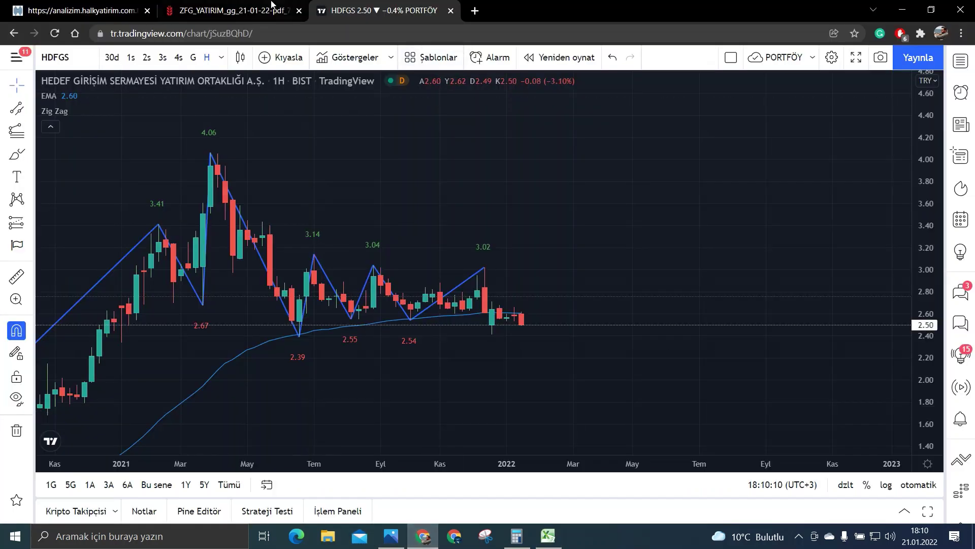
Step: Scroll the Halk Yatırım HDFGS score card up to its column headers
{"action": "left_click", "coordinate": [57, 4]}
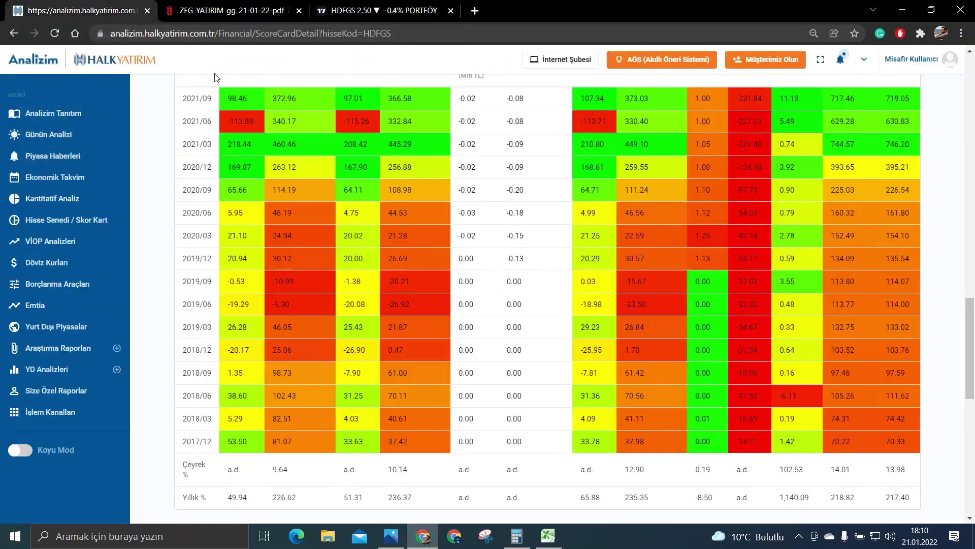
{"action": "scroll", "coordinate": [487, 363], "scroll_direction": "up", "scroll_amount": 2}
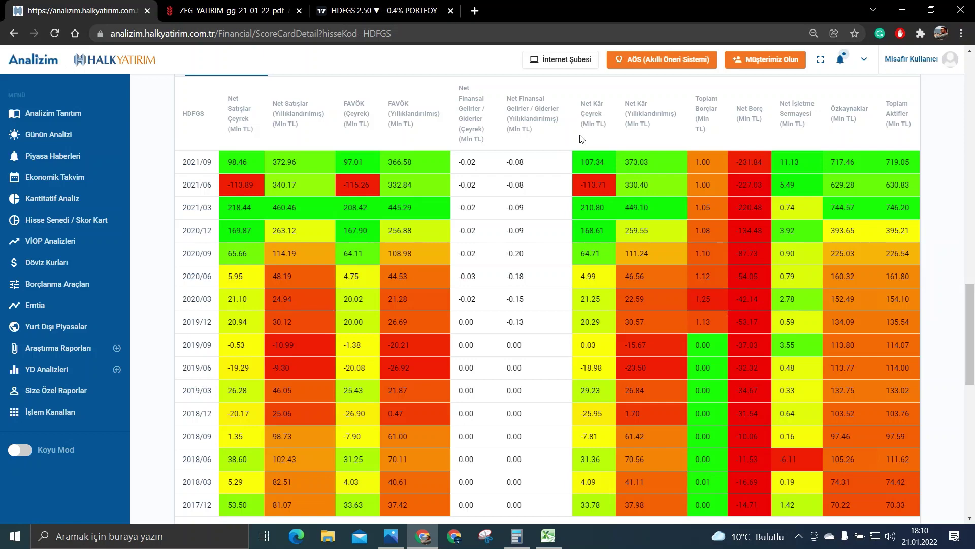
Step: Move Calculator aside from the Net Kâr columns and compute 373,03 ÷ 37,98
{"action": "left_click", "coordinate": [517, 535]}
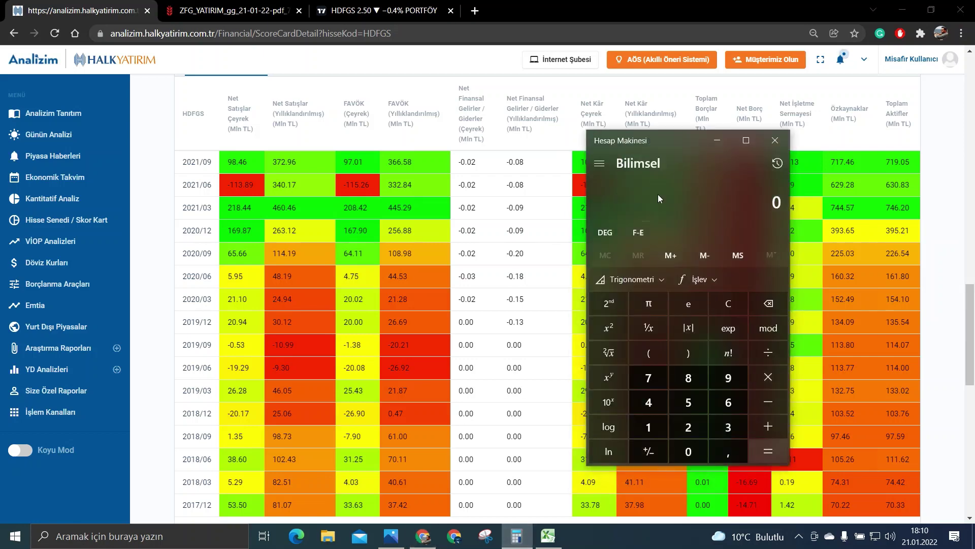
{"action": "mouse_move", "coordinate": [676, 145]}
{"action": "left_mouse_down"}
{"action": "mouse_move", "coordinate": [565, 145]}
{"action": "mouse_move", "coordinate": [405, 124]}
{"action": "left_mouse_up"}
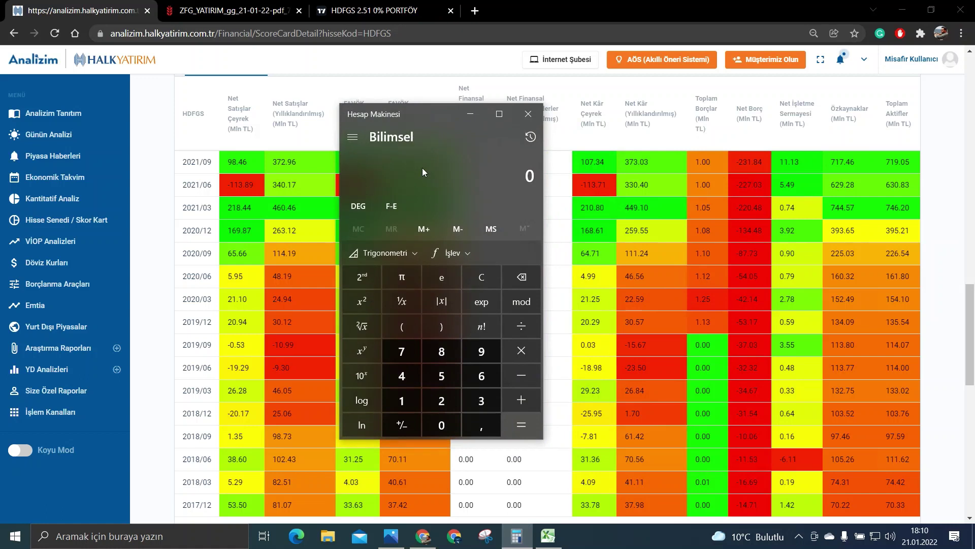
{"action": "type", "text": "373,"}
{"action": "type", "text": "03"}
{"action": "key", "text": "slash"}
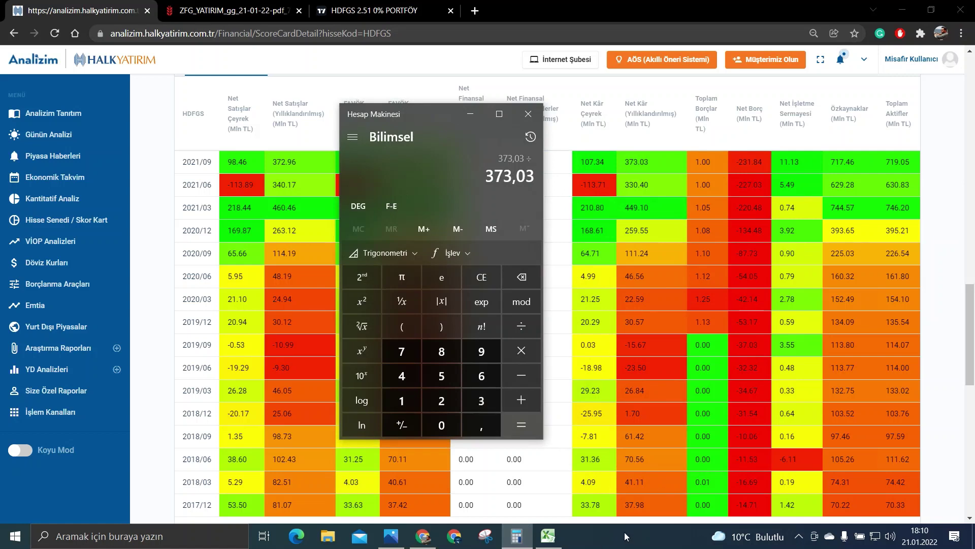
{"action": "type", "text": "37,98"}
{"action": "key", "text": "Return"}
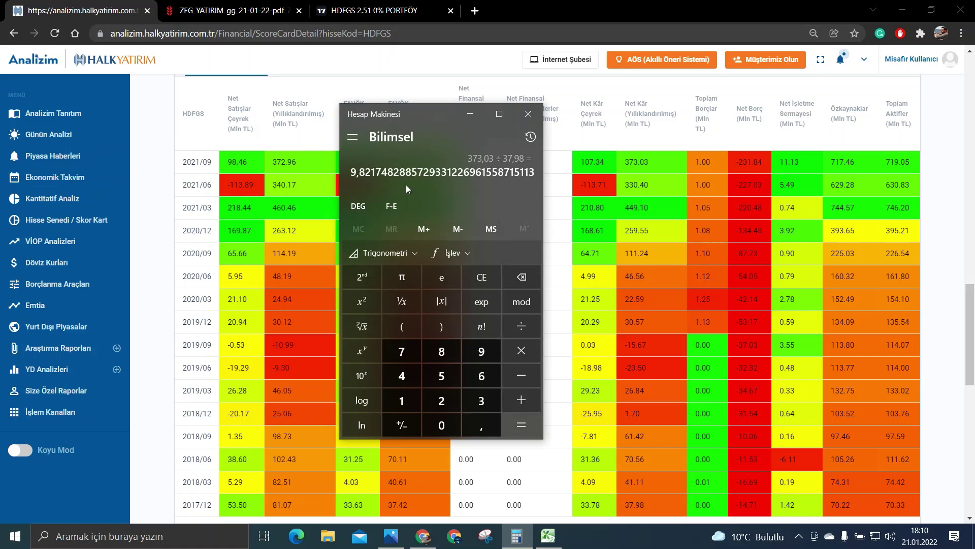
Step: Clear, compute 717,46 ÷ 70,22, and show the calculation history
{"action": "left_click", "coordinate": [481, 276]}
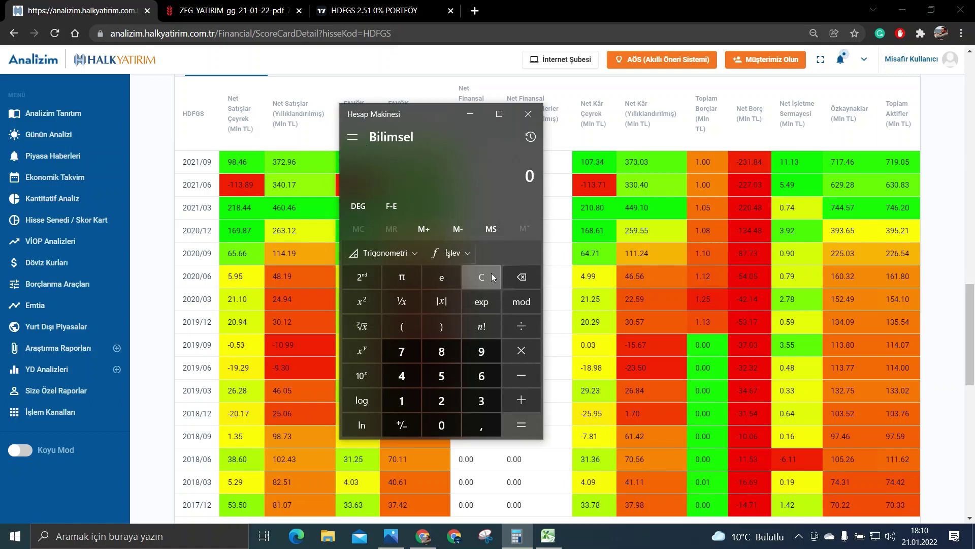
{"action": "type", "text": "7"}
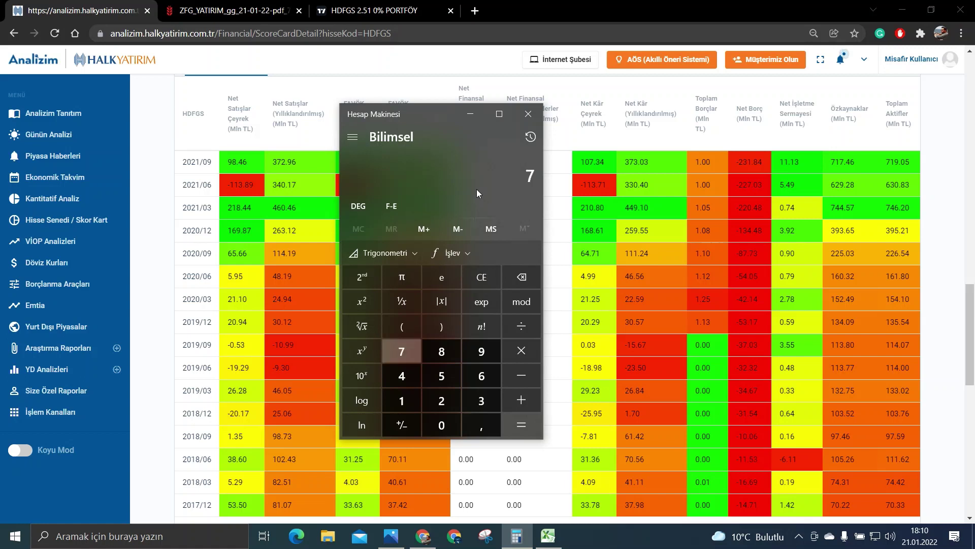
{"action": "type", "text": "17,46"}
{"action": "key", "text": "slash"}
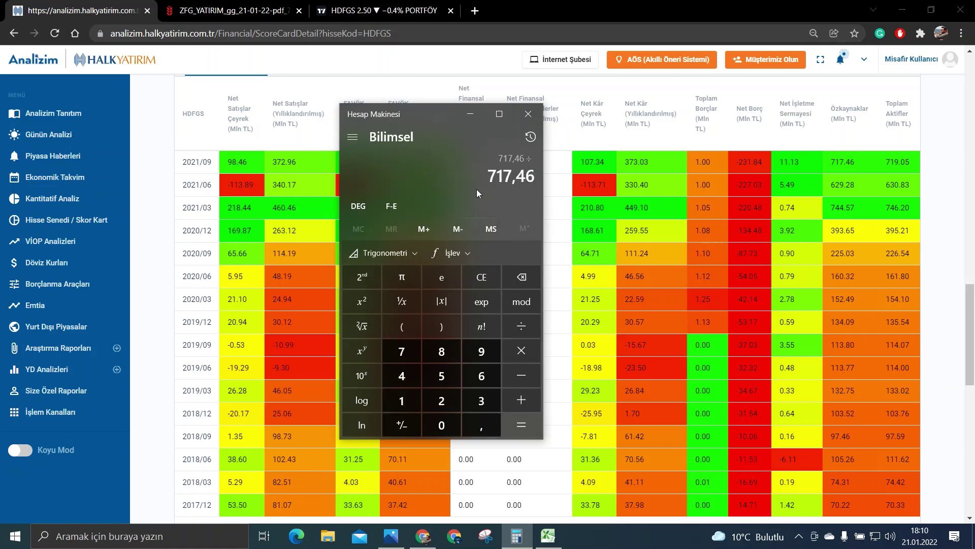
{"action": "type", "text": "70,22"}
{"action": "key", "text": "Return"}
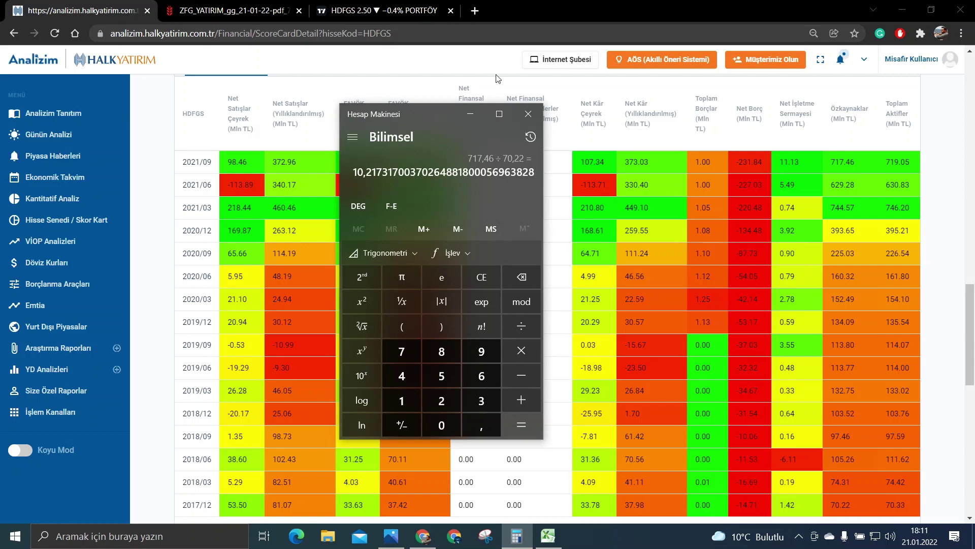
{"action": "left_click", "coordinate": [531, 136]}
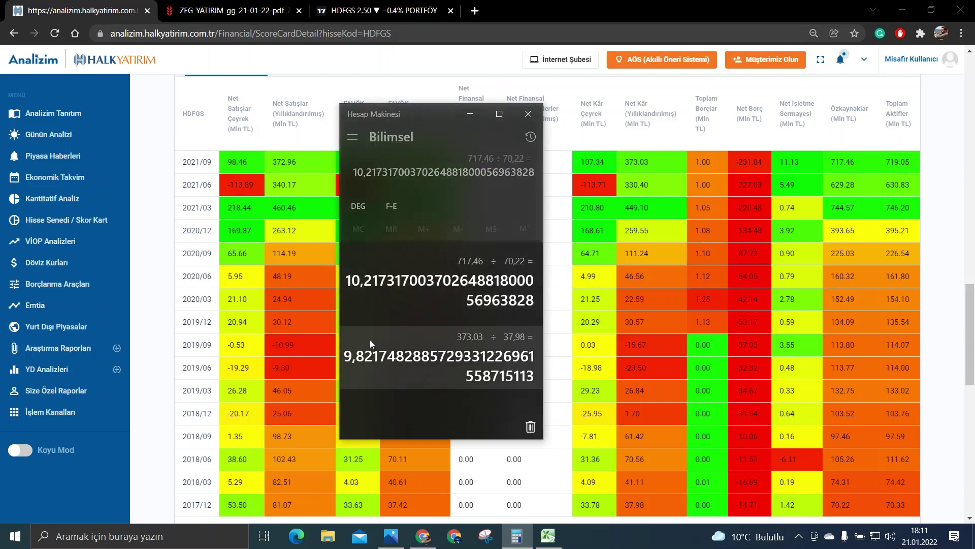
Step: Draw a Yatay Çizgi horizontal line at the 2.39 low on the HDFGS chart
{"action": "left_click", "coordinate": [372, 346]}
{"action": "left_click", "coordinate": [363, 4]}
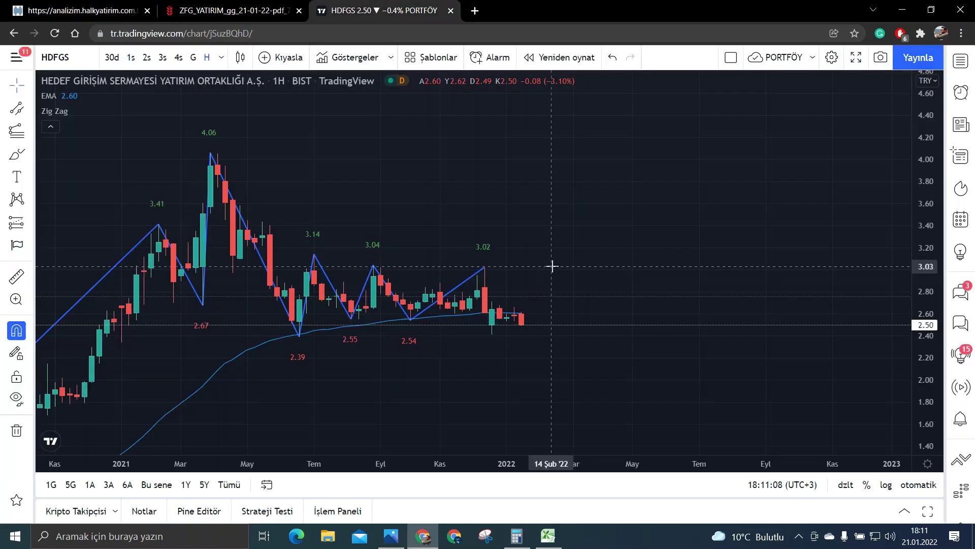
{"action": "scroll", "coordinate": [563, 262], "scroll_direction": "down", "scroll_amount": 1}
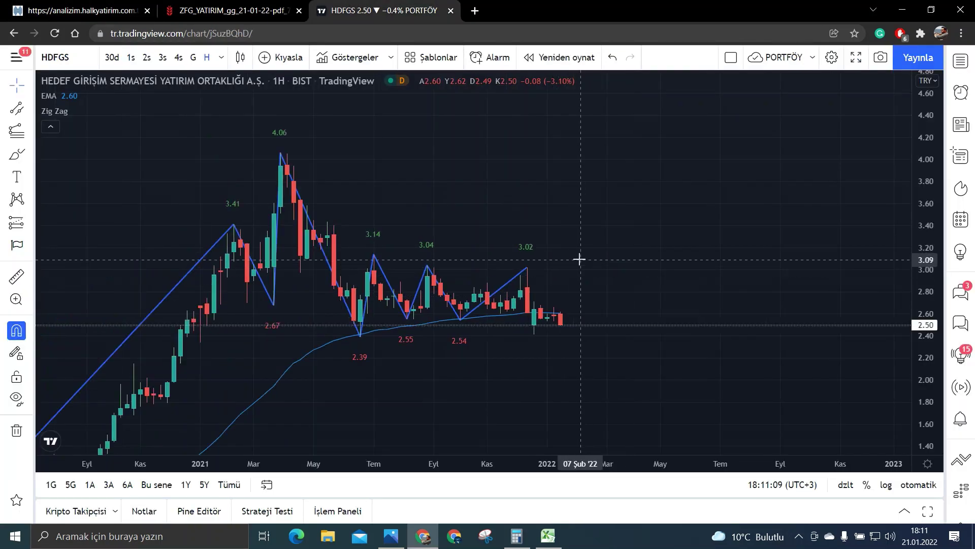
{"action": "left_click", "coordinate": [29, 108]}
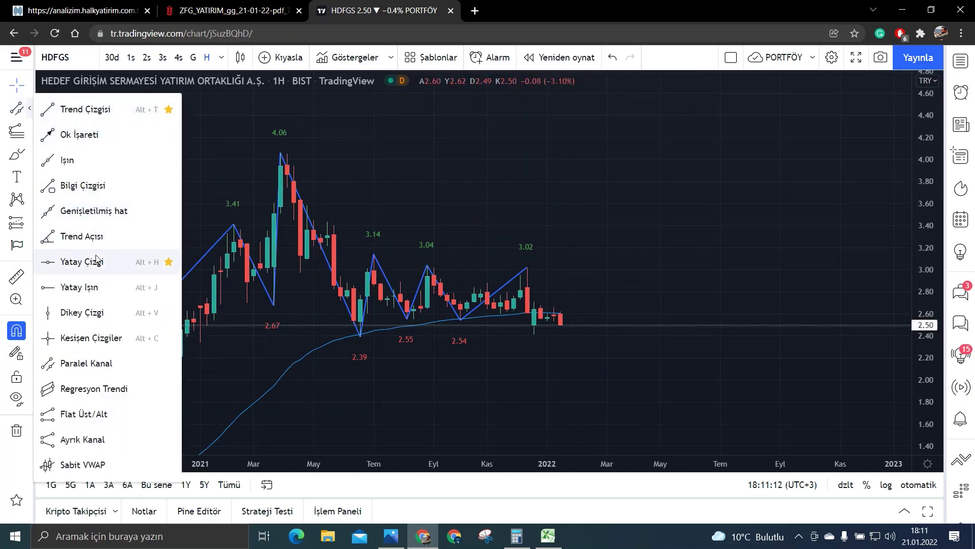
{"action": "left_click", "coordinate": [98, 261]}
{"action": "left_click", "coordinate": [360, 337]}
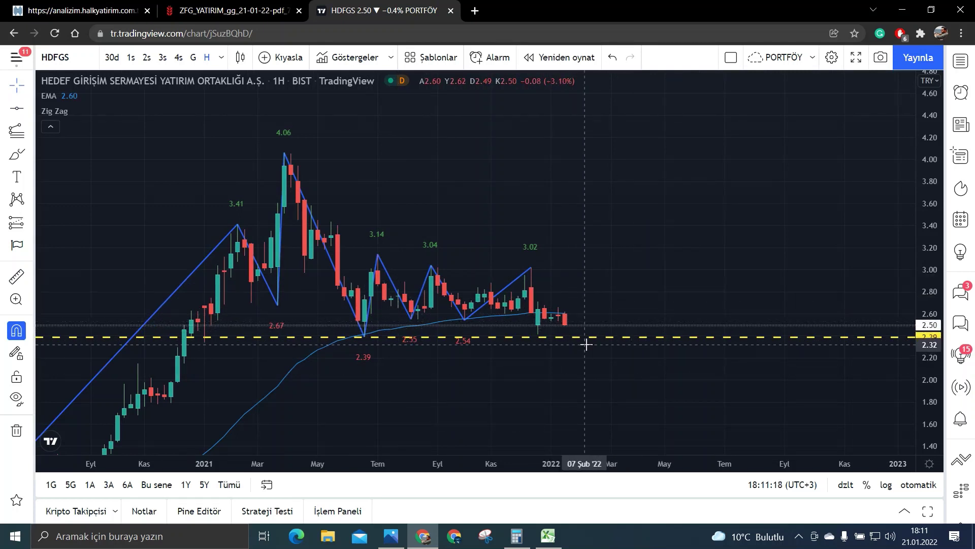
Step: Multiply the 9,8217 ratio by 2,39 and enter 23,47- as HDFGS's lower target in I10
{"action": "left_click", "coordinate": [548, 537]}
{"action": "left_click", "coordinate": [515, 539]}
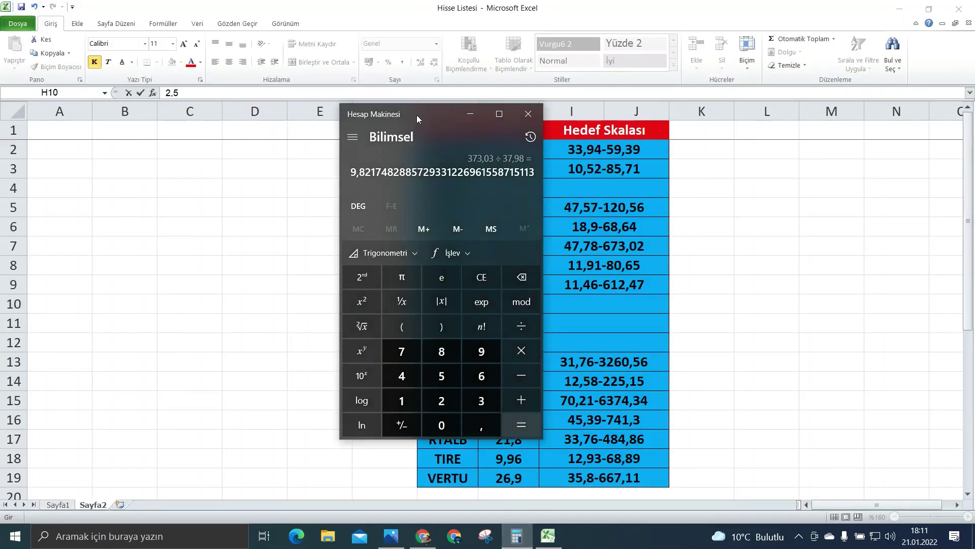
{"action": "mouse_move", "coordinate": [416, 115]}
{"action": "left_mouse_down"}
{"action": "mouse_move", "coordinate": [731, 118]}
{"action": "mouse_move", "coordinate": [695, 117]}
{"action": "left_mouse_up"}
{"action": "left_click", "coordinate": [800, 353]}
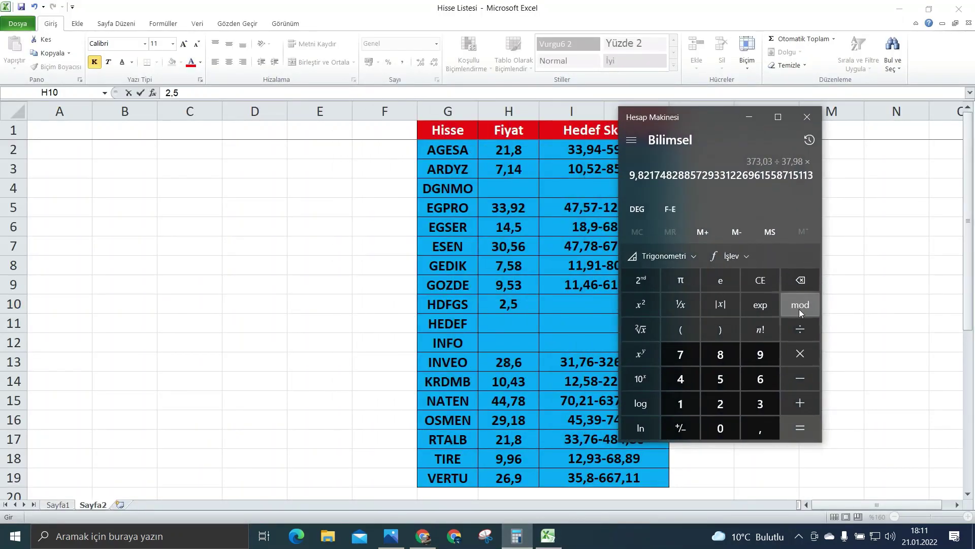
{"action": "type", "text": "2,39"}
{"action": "key", "text": "Return"}
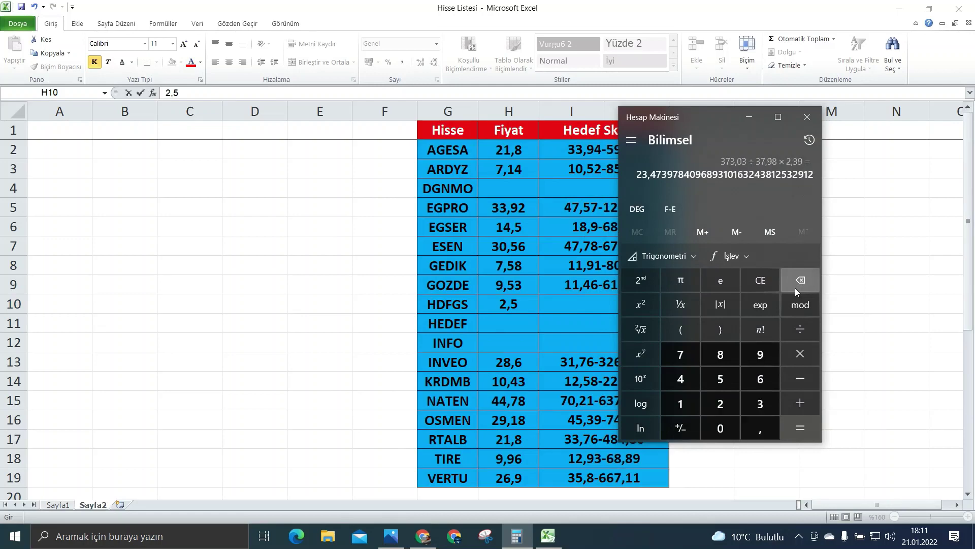
{"action": "left_click_drag", "start_coordinate": [706, 120], "coordinate": [829, 138]}
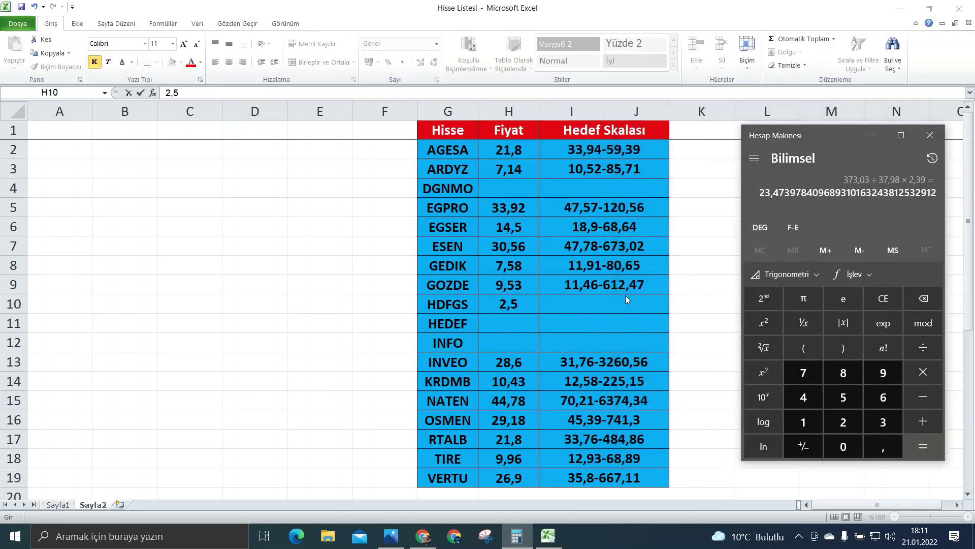
{"action": "left_click", "coordinate": [607, 303]}
{"action": "type", "text": "23,"}
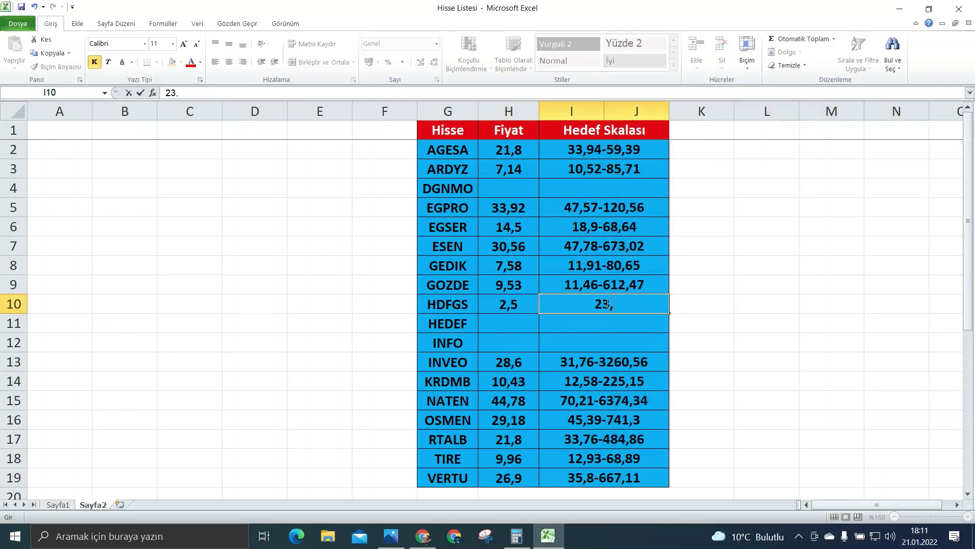
{"action": "type", "text": "47-"}
Step: Multiply the recalled 717,46 ÷ 70,22 result by 2,39 and finish I10 with 24,41
{"action": "left_click", "coordinate": [520, 532]}
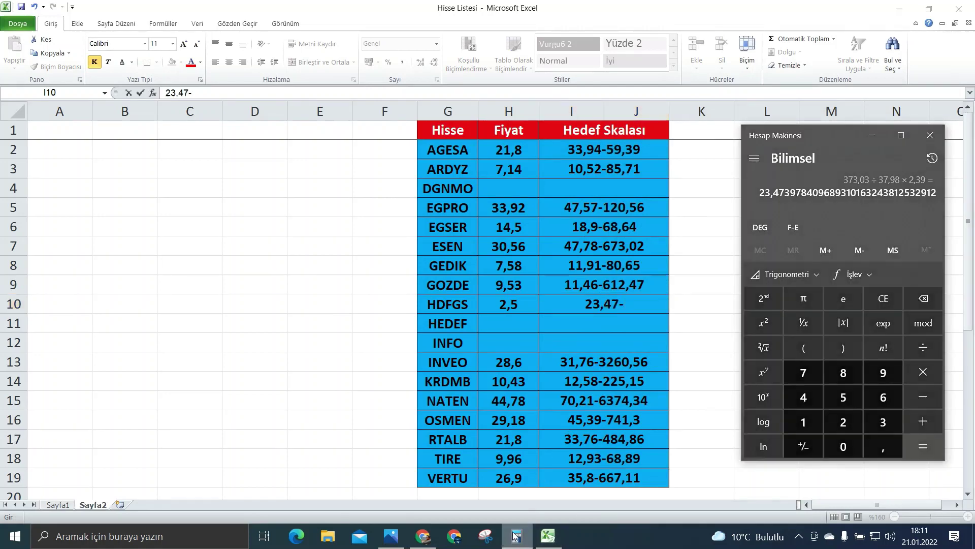
{"action": "left_click", "coordinate": [933, 163]}
{"action": "left_click", "coordinate": [792, 357]}
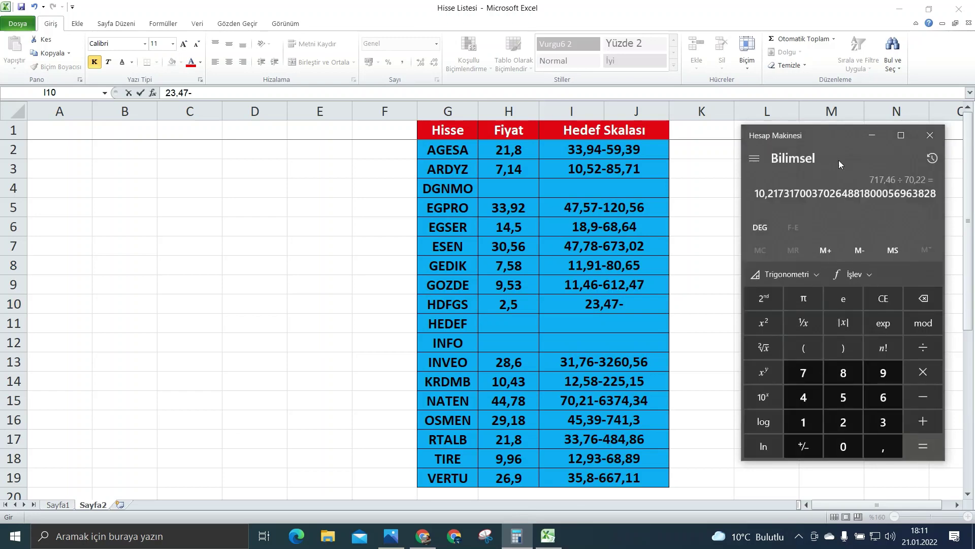
{"action": "left_click", "coordinate": [924, 372]}
{"action": "type", "text": "2,39"}
{"action": "key", "text": "Return"}
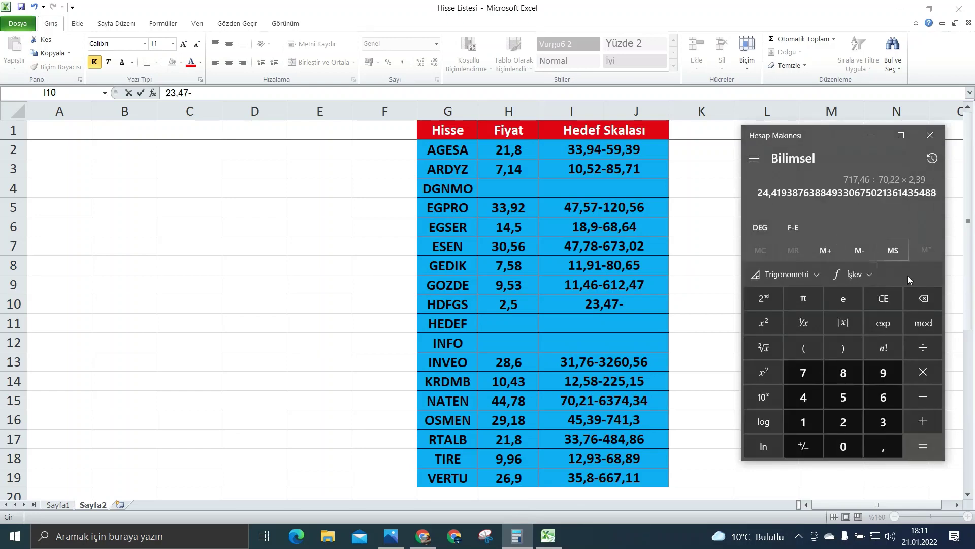
{"action": "left_click", "coordinate": [637, 302]}
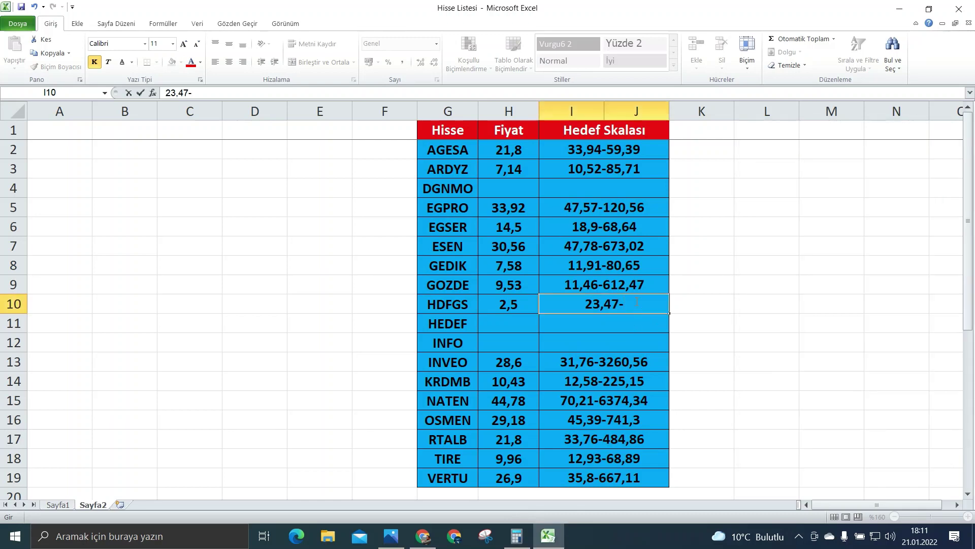
{"action": "type", "text": "24,41"}
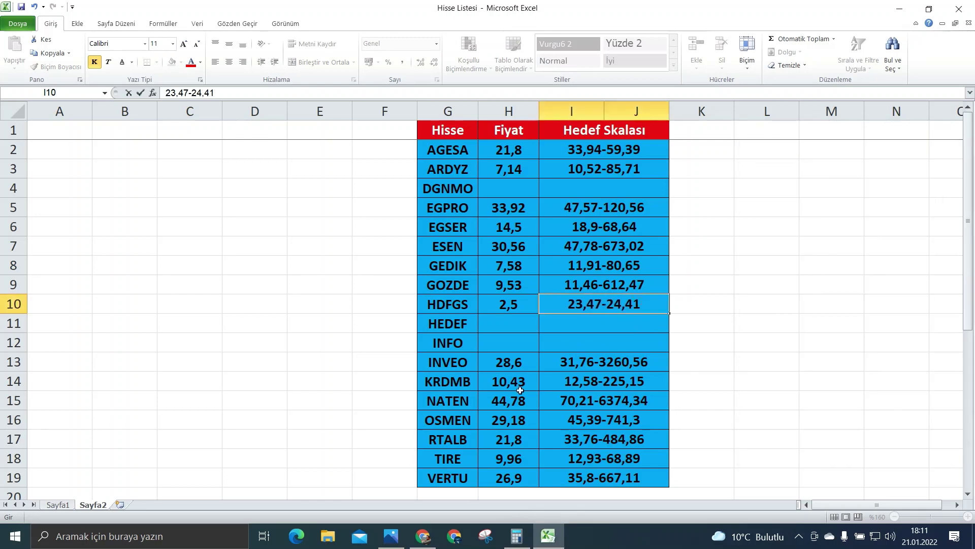
Step: Show the HDFGS Çarpanlar table and scroll through its F/K, PD/DD and FD/FAVÖK rows
{"action": "left_click", "coordinate": [424, 531]}
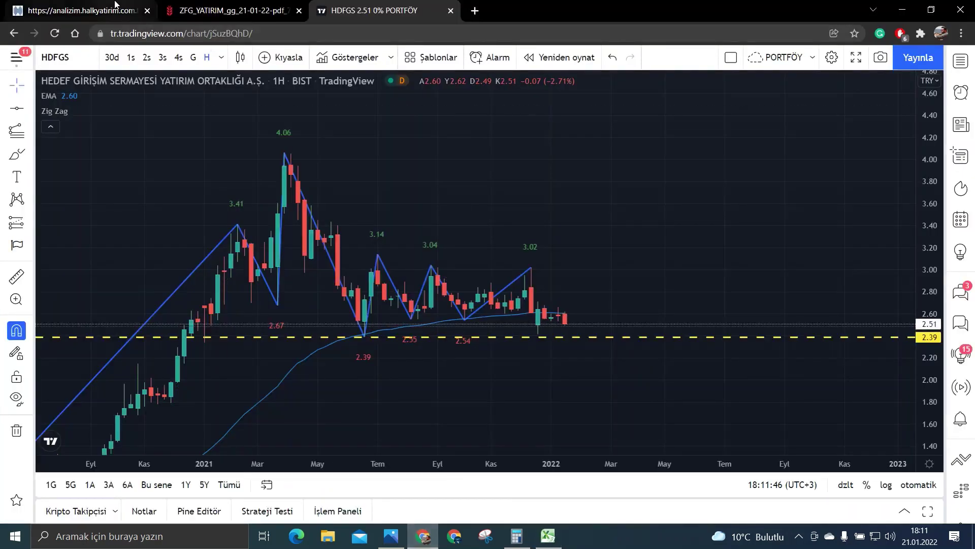
{"action": "left_click", "coordinate": [117, 10]}
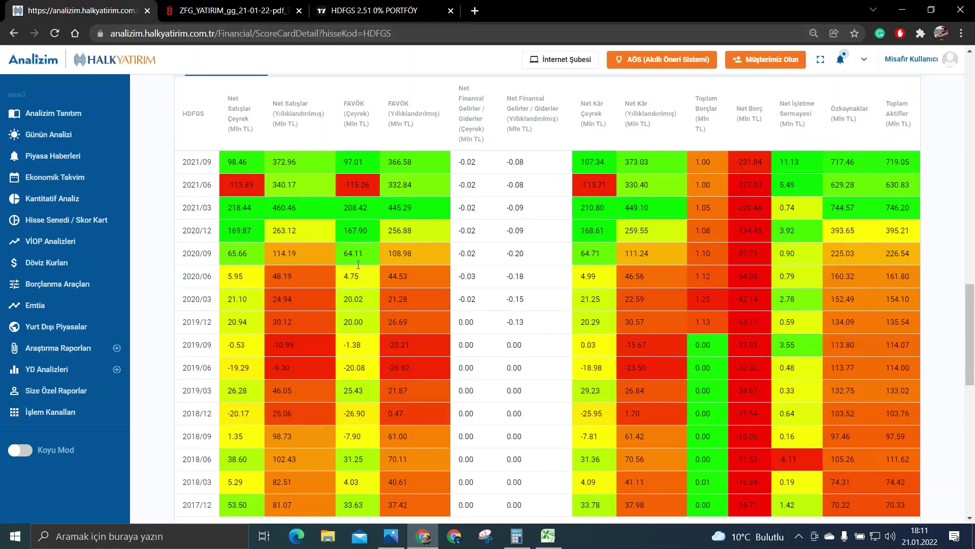
{"action": "scroll", "coordinate": [387, 276], "scroll_direction": "up", "scroll_amount": 5}
{"action": "left_click", "coordinate": [384, 311]}
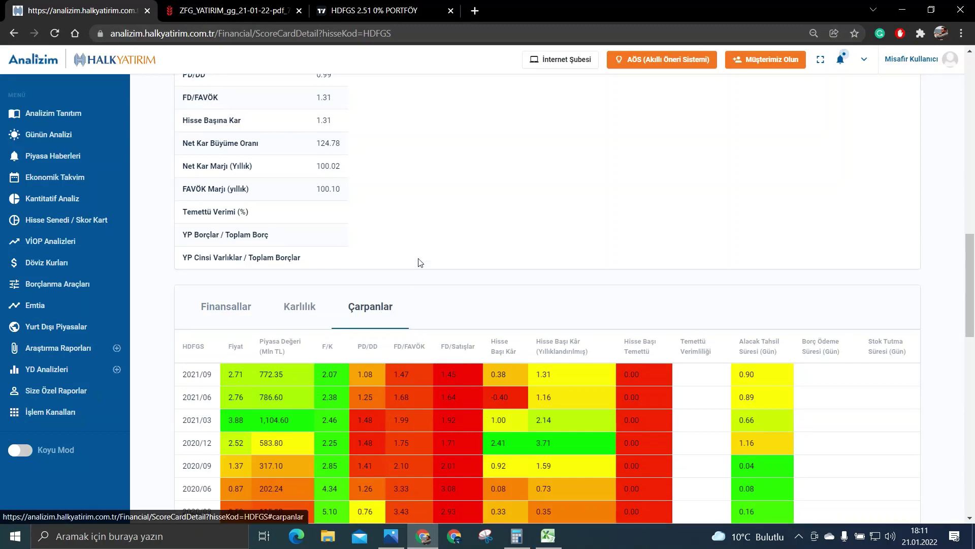
{"action": "scroll", "coordinate": [418, 258], "scroll_direction": "down", "scroll_amount": 2}
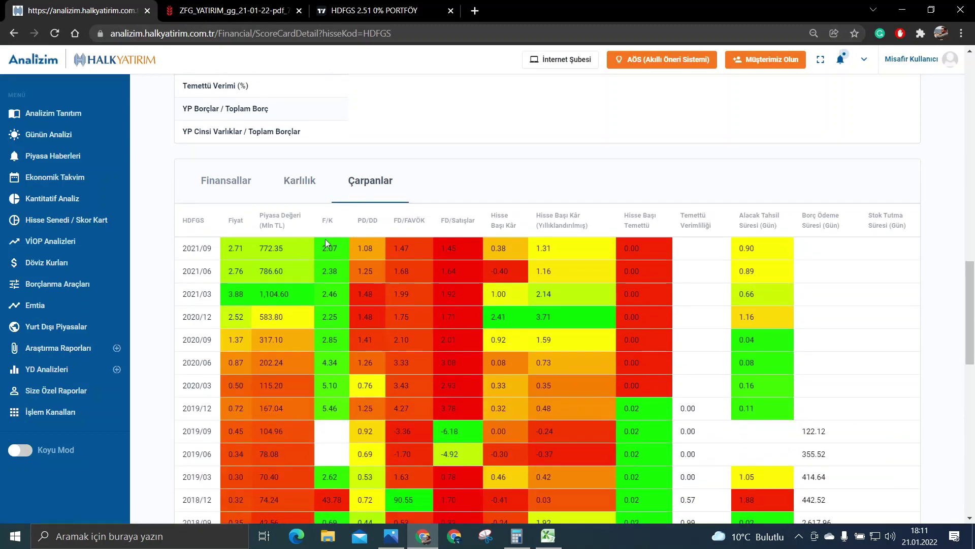
{"action": "scroll", "coordinate": [335, 391], "scroll_direction": "down", "scroll_amount": 2}
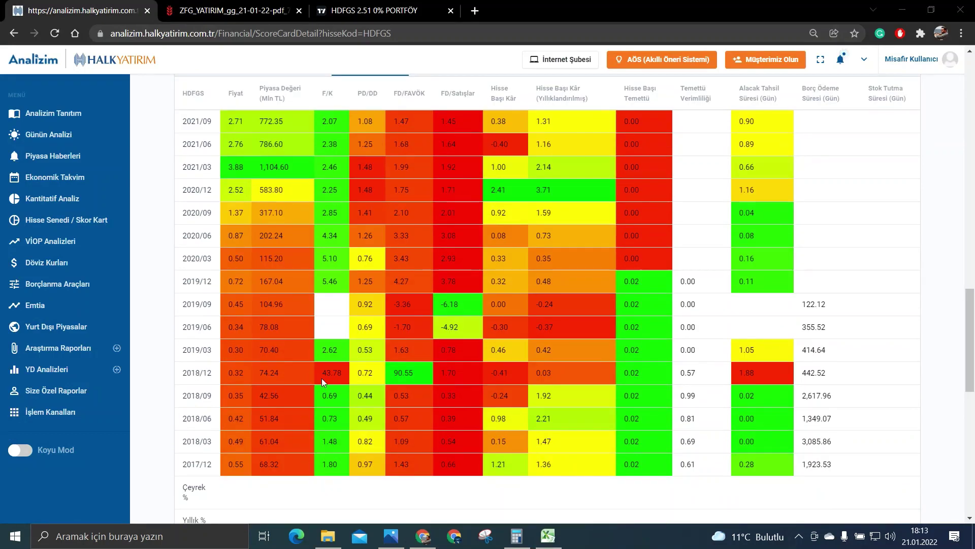
Step: Compute 43,78 ÷ 1,91 × 2,5 ≈ 57,30 in Calculator
{"action": "left_click", "coordinate": [517, 536]}
{"action": "key", "text": "Escape"}
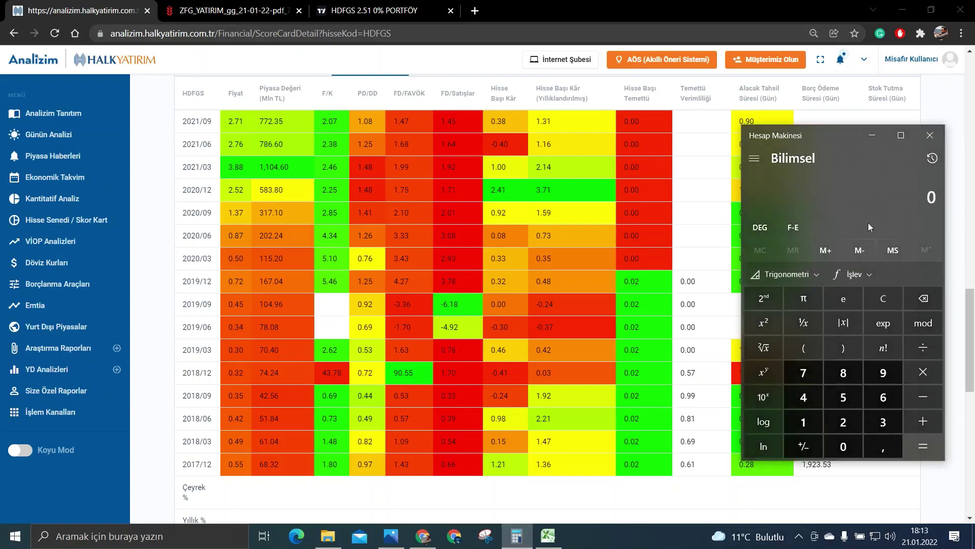
{"action": "type", "text": "43,78"}
{"action": "key", "text": "slash"}
{"action": "scroll", "coordinate": [319, 254], "scroll_direction": "up", "scroll_amount": 9}
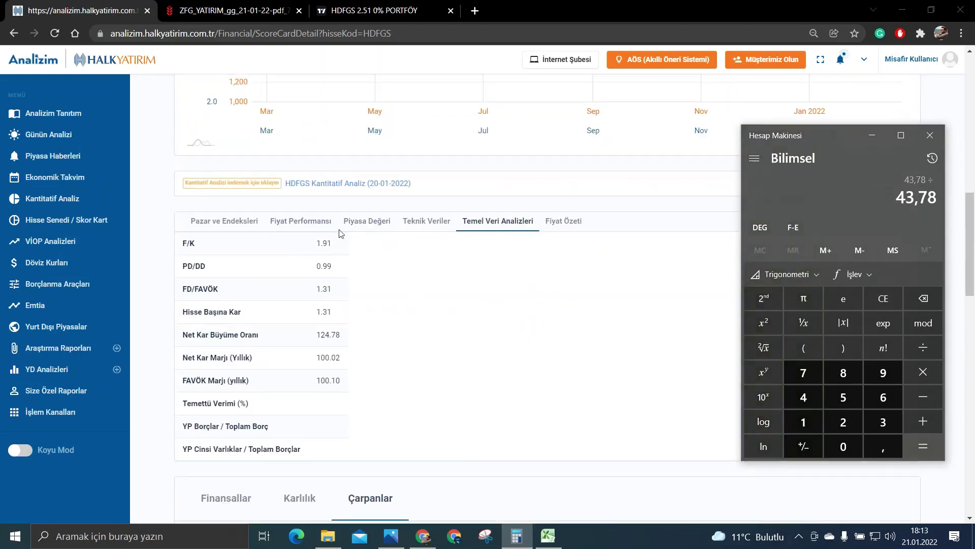
{"action": "type", "text": "1,91"}
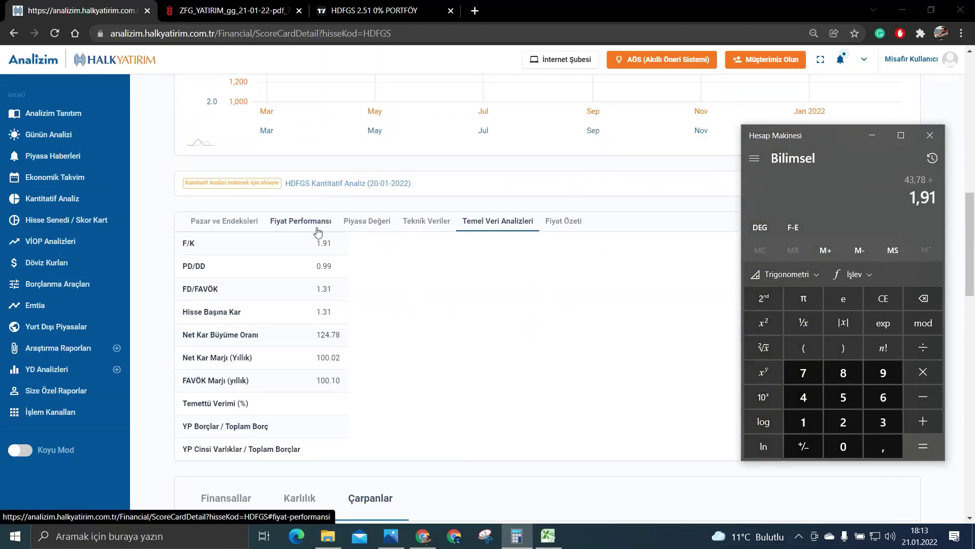
{"action": "key", "text": "Return"}
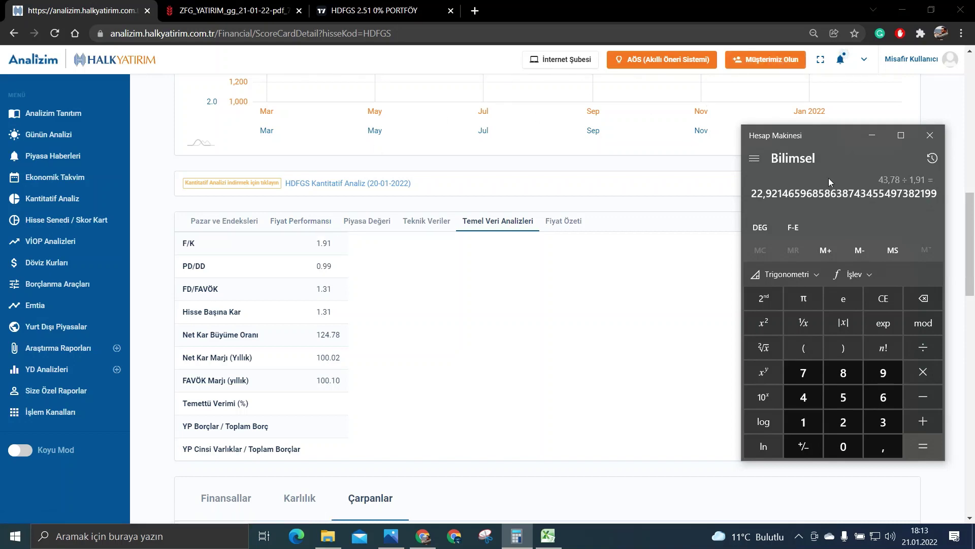
{"action": "scroll", "coordinate": [370, 261], "scroll_direction": "up", "scroll_amount": 10}
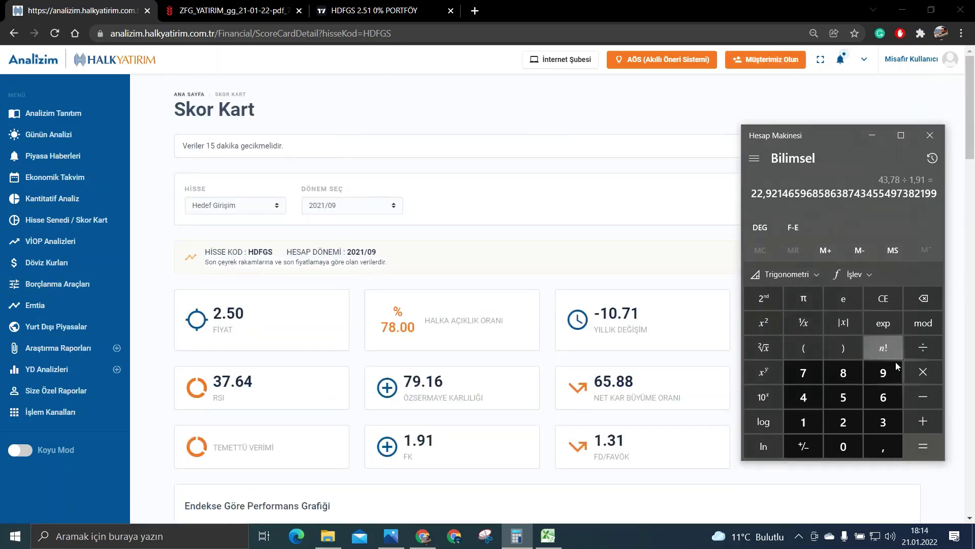
{"action": "left_click", "coordinate": [922, 374]}
{"action": "type", "text": "2,5"}
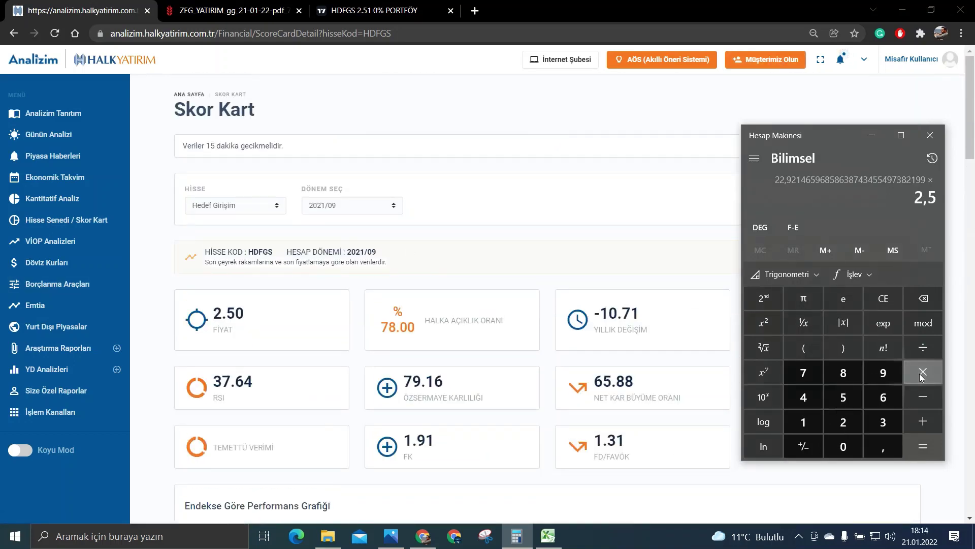
{"action": "key", "text": "Return"}
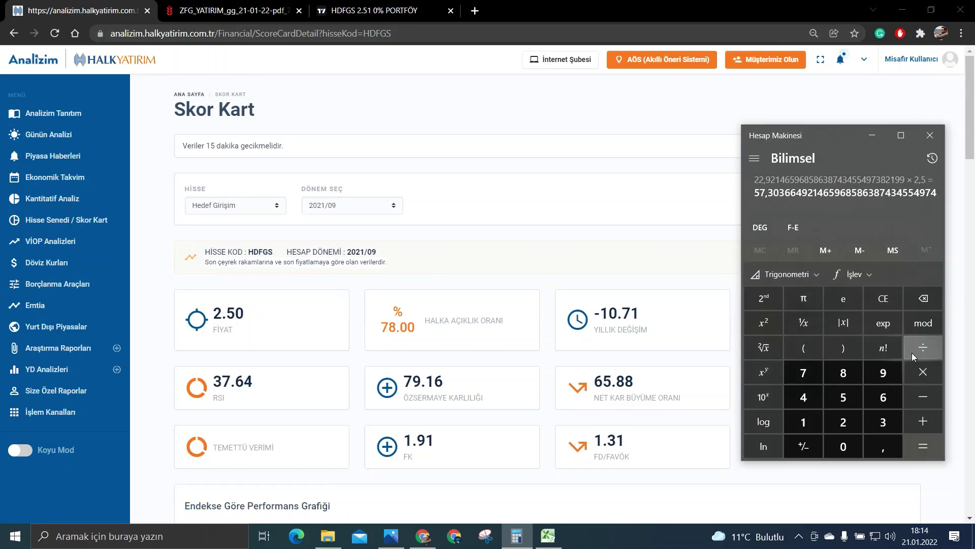
Step: Replace HDFGS's upper target 24,41 with 57,3 in Excel cell I10
{"action": "left_click", "coordinate": [548, 536]}
{"action": "key", "text": "BackSpace"}
{"action": "key", "text": "BackSpace"}
{"action": "key", "text": "BackSpace"}
{"action": "type", "text": "57,3"}
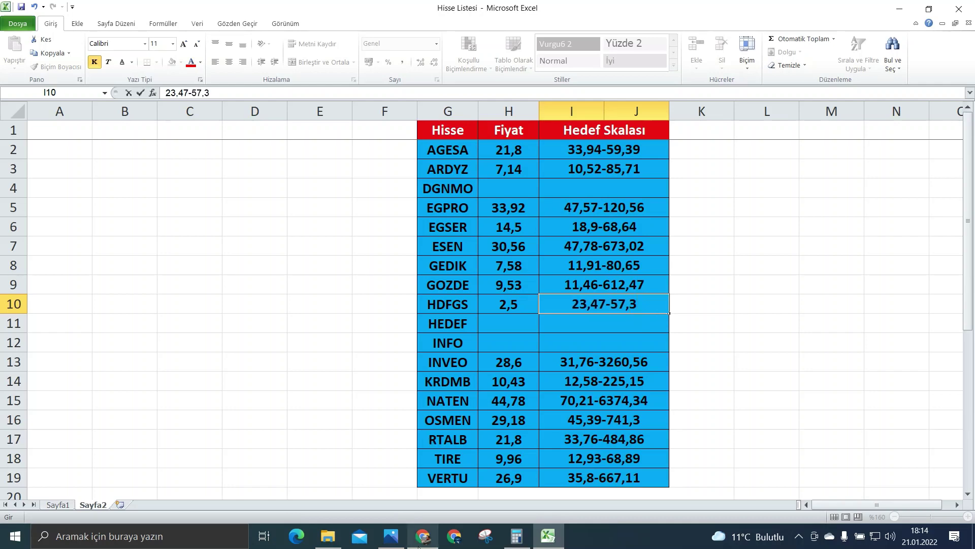
Step: Scroll the Çarpanlar table and compute 1,48 ÷ 0,99 ≈ 1,495 in Calculator
{"action": "left_click", "coordinate": [422, 535]}
{"action": "scroll", "coordinate": [361, 352], "scroll_direction": "down", "scroll_amount": 5}
{"action": "scroll", "coordinate": [362, 351], "scroll_direction": "down", "scroll_amount": 9}
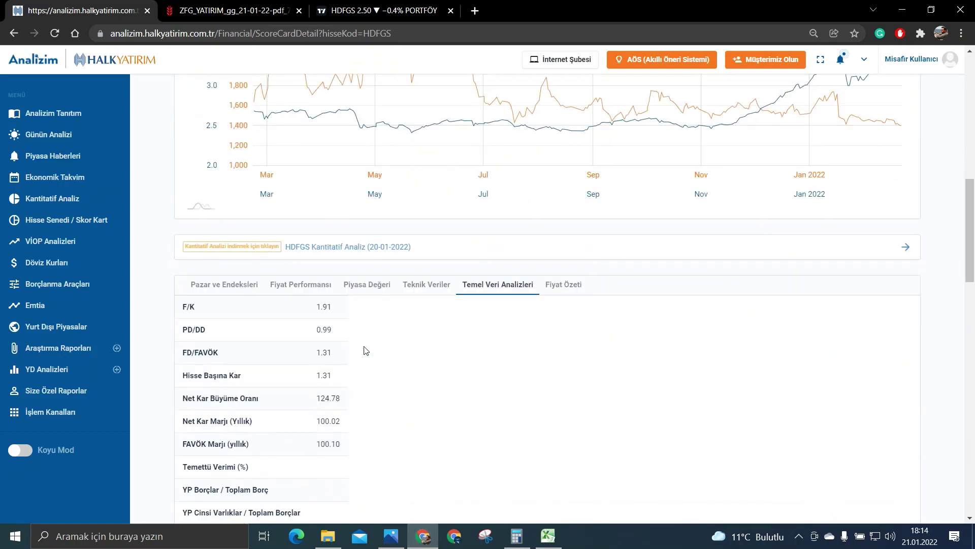
{"action": "scroll", "coordinate": [365, 347], "scroll_direction": "down", "scroll_amount": 7}
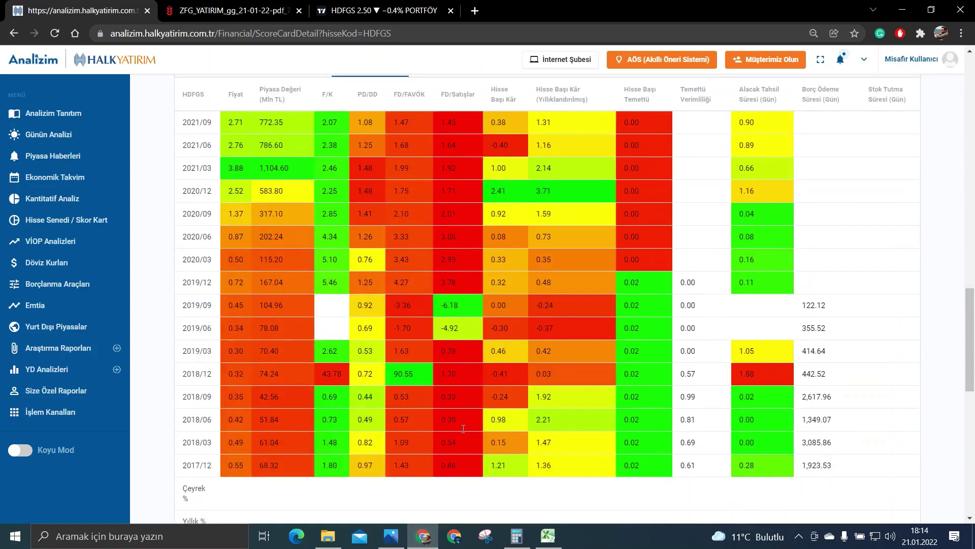
{"action": "left_click", "coordinate": [516, 535]}
{"action": "left_click", "coordinate": [883, 298]}
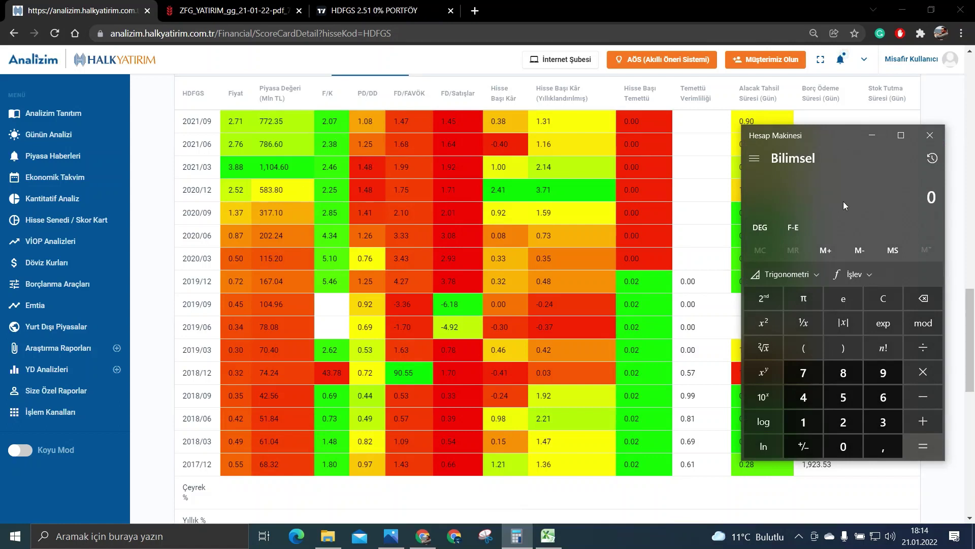
{"action": "type", "text": "1,48"}
{"action": "key", "text": "KP_Divide"}
{"action": "scroll", "coordinate": [587, 280], "scroll_direction": "up", "scroll_amount": 8}
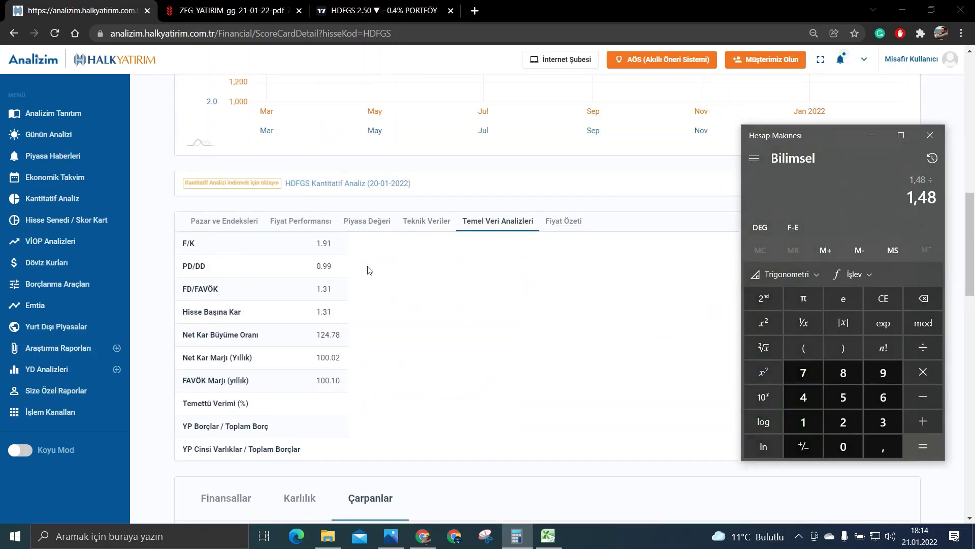
{"action": "type", "text": "0,99"}
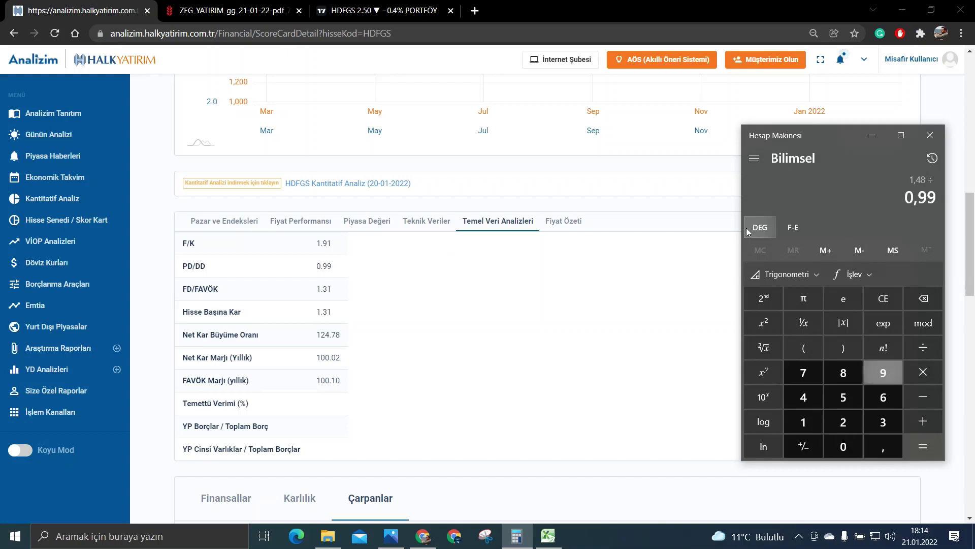
{"action": "key", "text": "Return"}
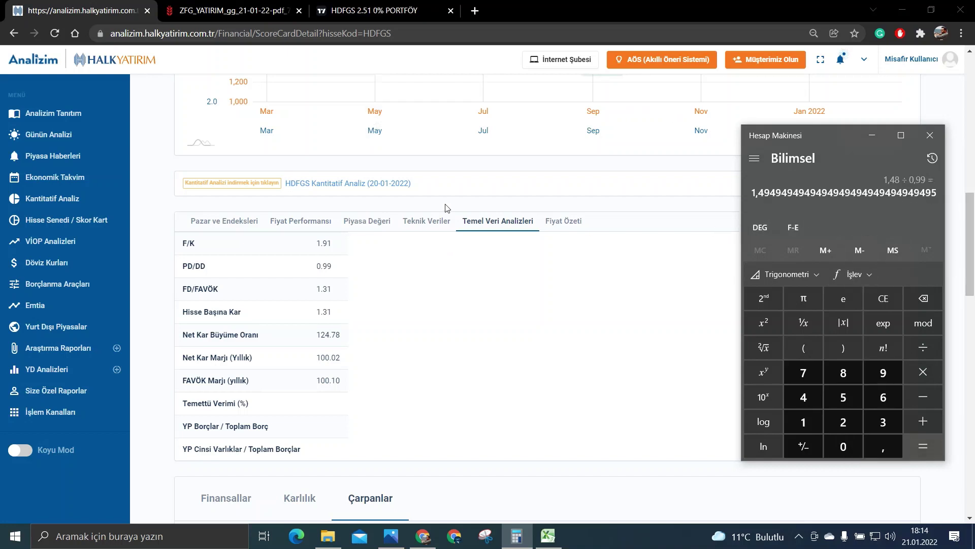
Step: Multiply the 1,495 quotient by 2,5 to get about 3,737
{"action": "scroll", "coordinate": [236, 111], "scroll_direction": "up", "scroll_amount": 5}
{"action": "left_click", "coordinate": [937, 375]}
{"action": "type", "text": "2,5"}
{"action": "key", "text": "Return"}
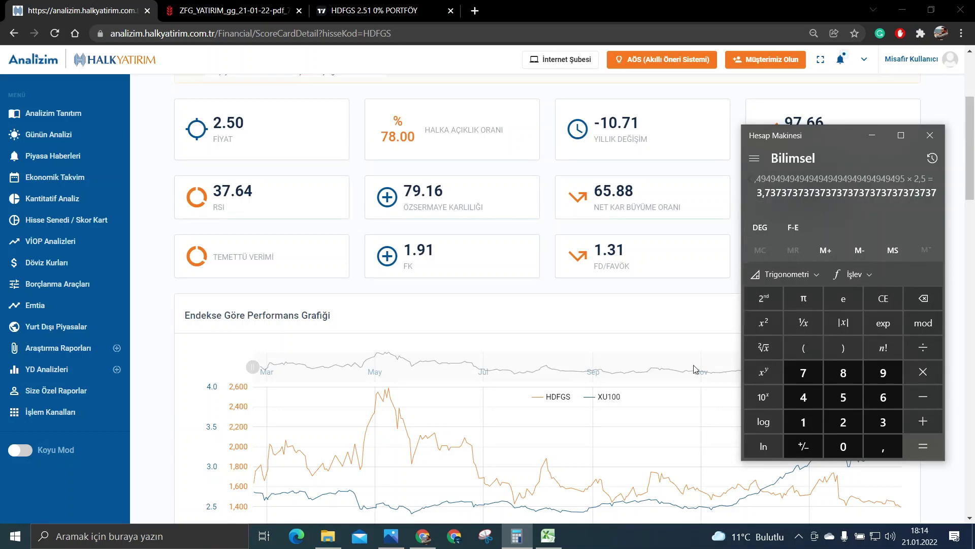
Step: Replace the 23,47 lower bound in cell I10 with 3,73, giving 3,73-57,3
{"action": "left_click", "coordinate": [547, 537]}
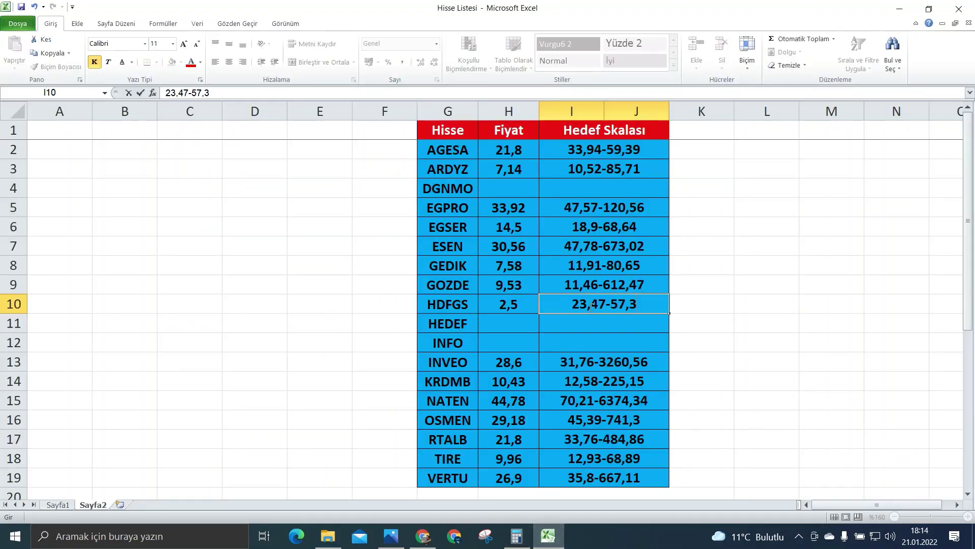
{"action": "left_click", "coordinate": [604, 305]}
{"action": "key", "text": "BackSpace"}
{"action": "key", "text": "BackSpace"}
{"action": "key", "text": "BackSpace"}
{"action": "key", "text": "BackSpace"}
{"action": "type", "text": "3,73"}
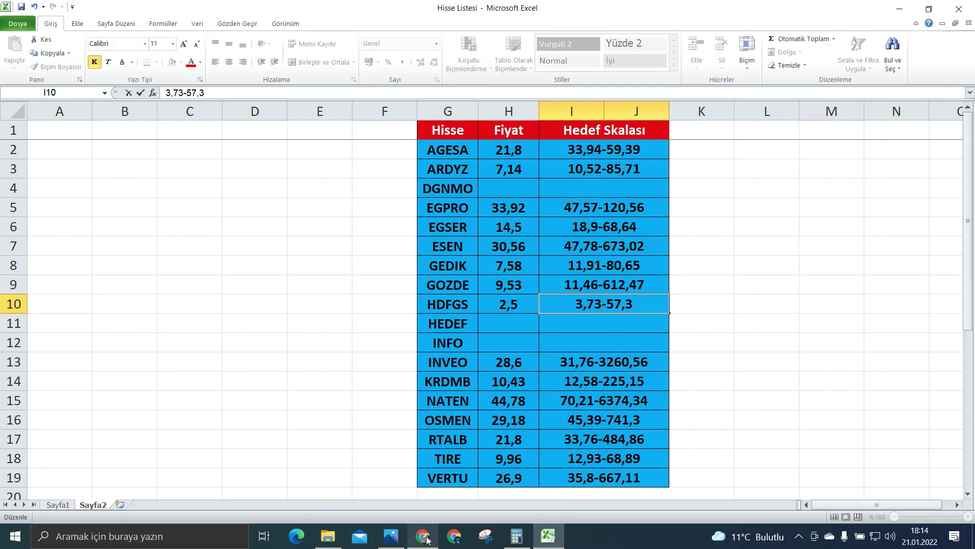
Step: Bring the Ziraat report PDF forward and close the Halk Yatırım analysis page
{"action": "left_click", "coordinate": [422, 536]}
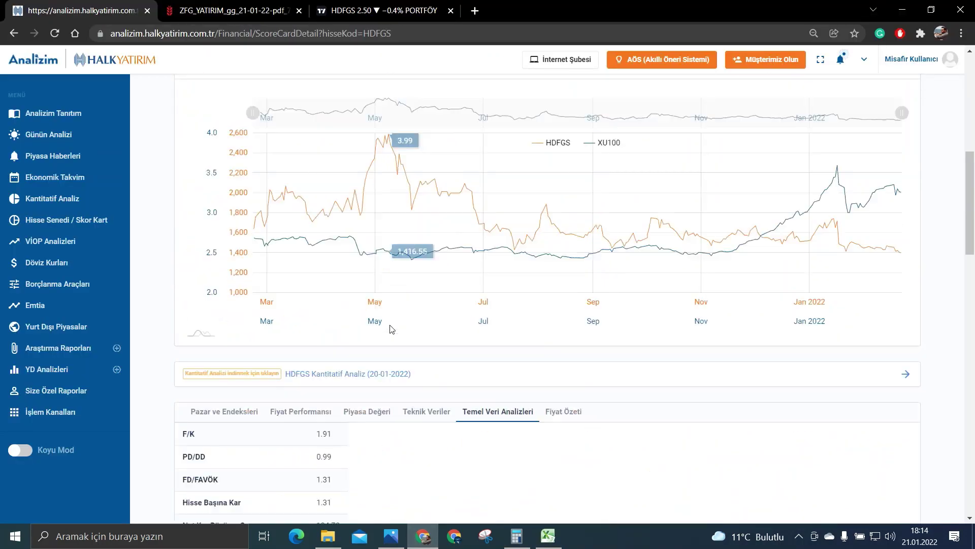
{"action": "scroll", "coordinate": [392, 336], "scroll_direction": "down", "scroll_amount": 10}
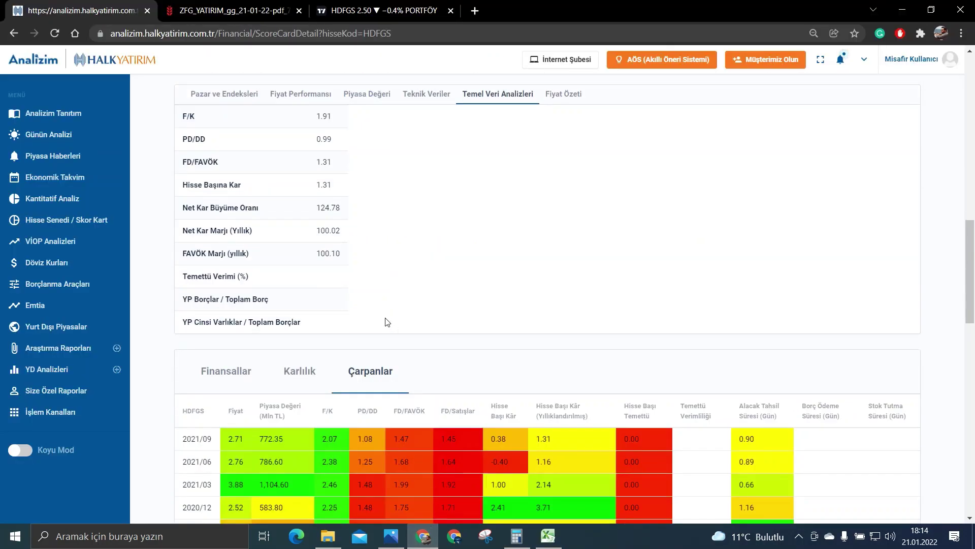
{"action": "scroll", "coordinate": [389, 320], "scroll_direction": "down", "scroll_amount": 4}
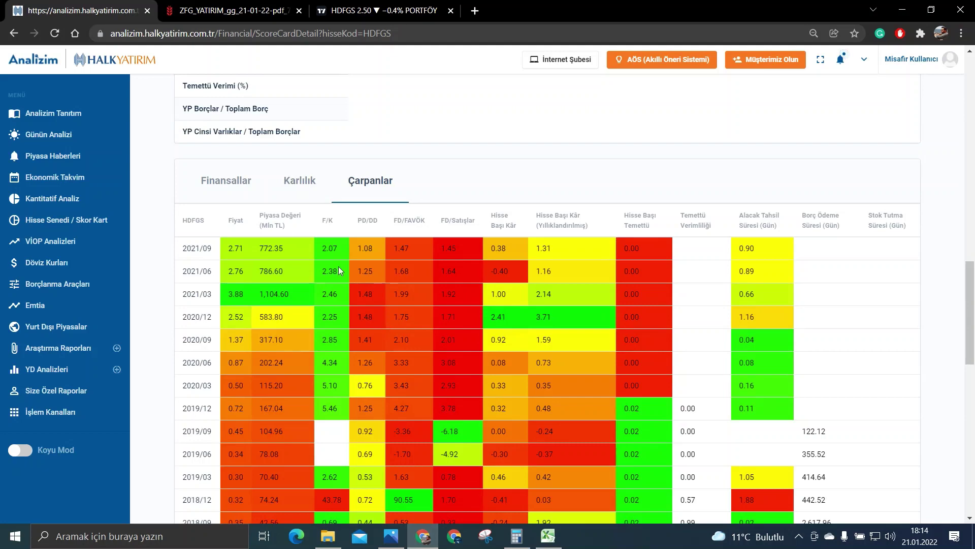
{"action": "left_click", "coordinate": [264, 17]}
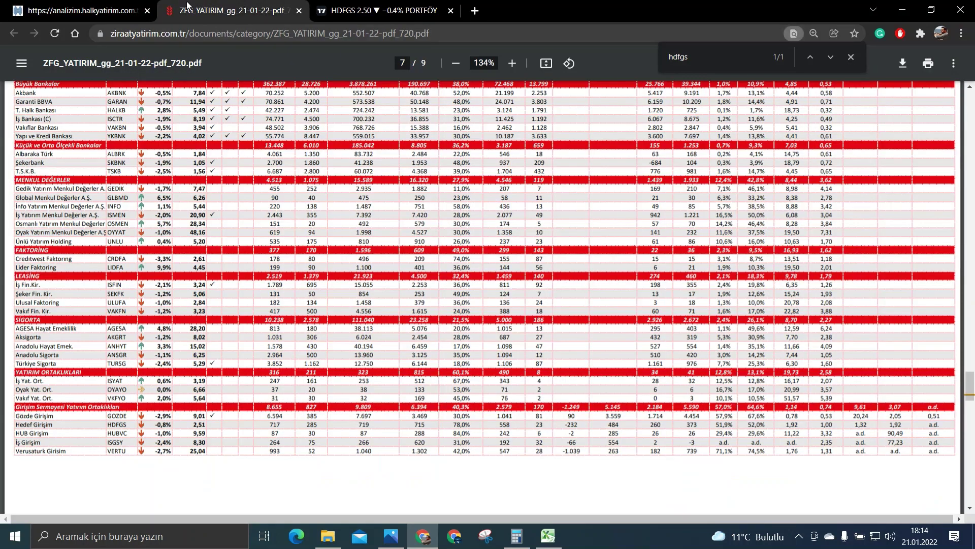
{"action": "left_click", "coordinate": [147, 11]}
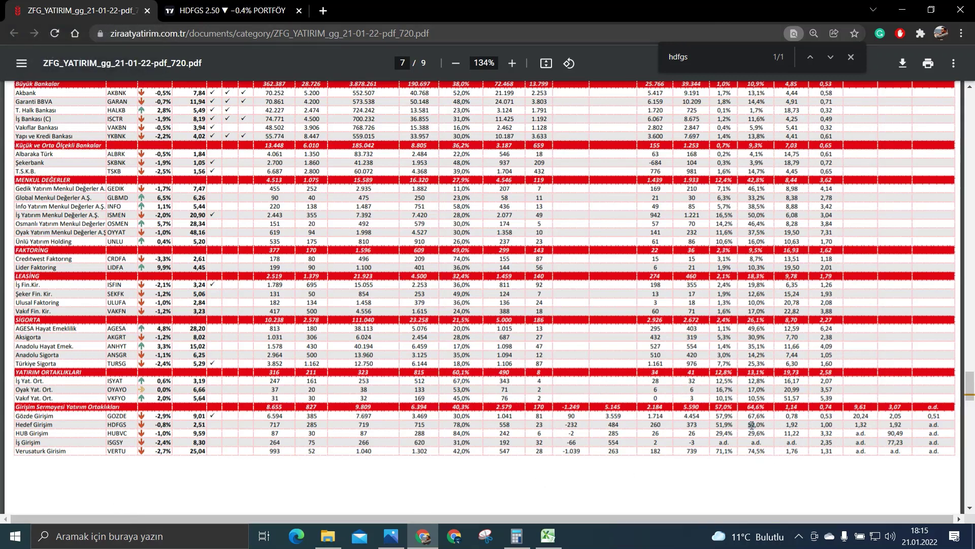
Step: Highlight the Hedef Girişim (HDFGS) row at 2,51 through its 1,00 value, then deselect it
{"action": "triple_click", "coordinate": [752, 424]}
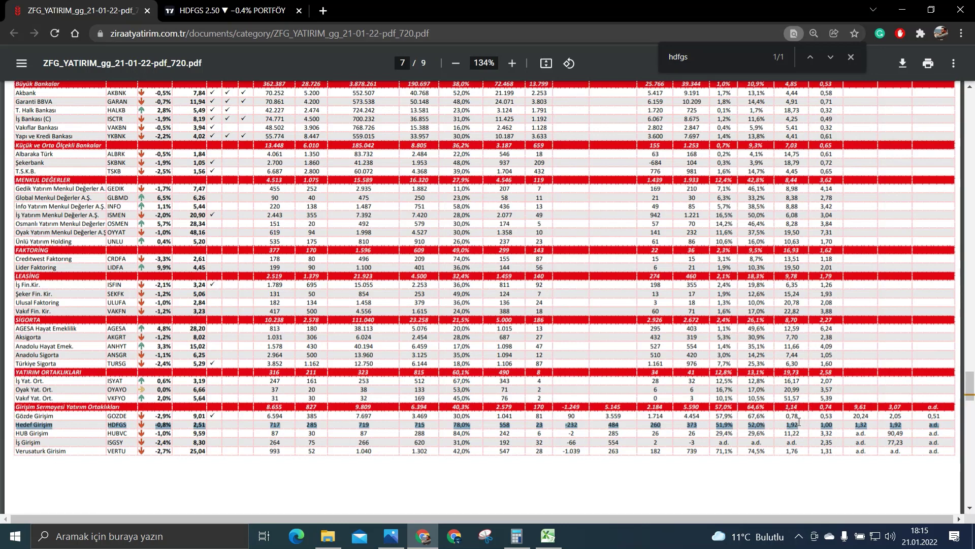
{"action": "left_click_drag", "start_coordinate": [799, 422], "coordinate": [836, 428]}
{"action": "scroll", "coordinate": [911, 452], "scroll_direction": "up", "scroll_amount": 2}
{"action": "scroll", "coordinate": [589, 421], "scroll_direction": "down", "scroll_amount": 2}
{"action": "left_click", "coordinate": [571, 420]}
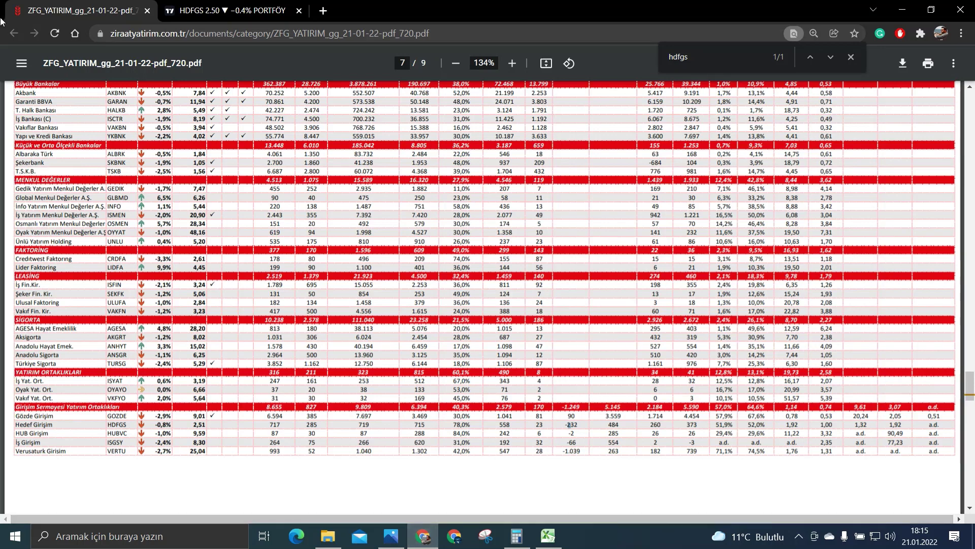
Step: Bring up the HDFGS chart and zoom out to show everything from the 0.37 low to the 4.06 peak
{"action": "left_click", "coordinate": [181, 4]}
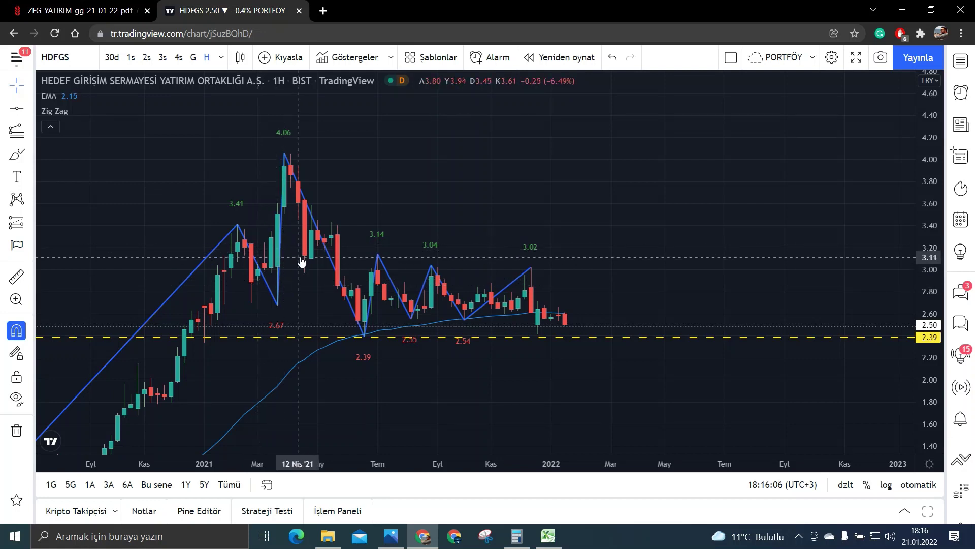
{"action": "scroll", "coordinate": [297, 234], "scroll_direction": "down", "scroll_amount": 2}
{"action": "left_click_drag", "start_coordinate": [448, 374], "coordinate": [355, 355]}
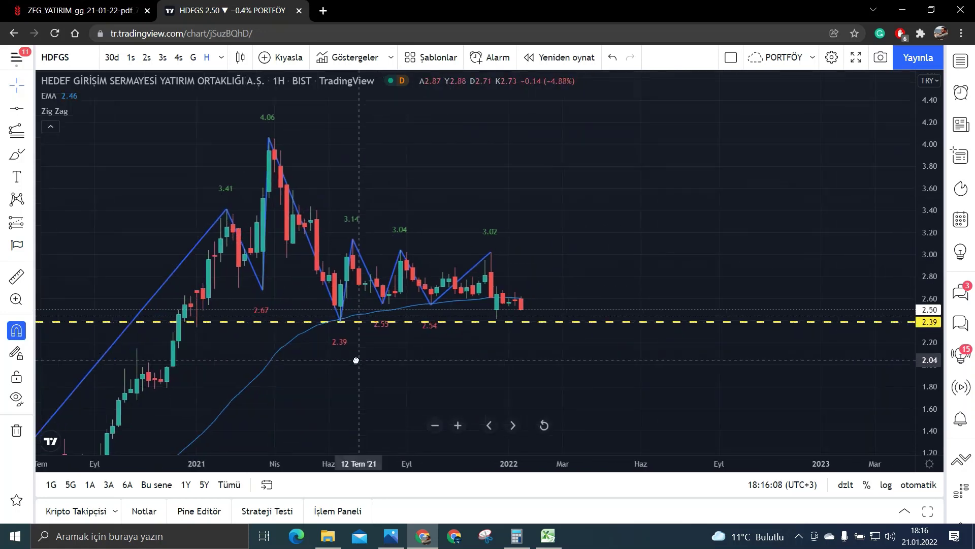
{"action": "scroll", "coordinate": [775, 261], "scroll_direction": "down", "scroll_amount": 2}
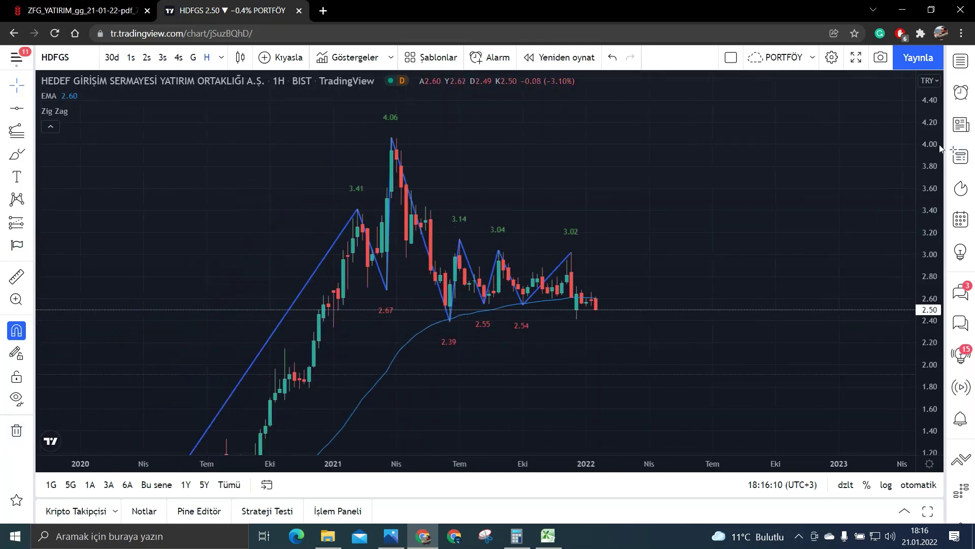
{"action": "left_click_drag", "start_coordinate": [915, 234], "coordinate": [916, 257]}
{"action": "left_click_drag", "start_coordinate": [666, 344], "coordinate": [742, 285]}
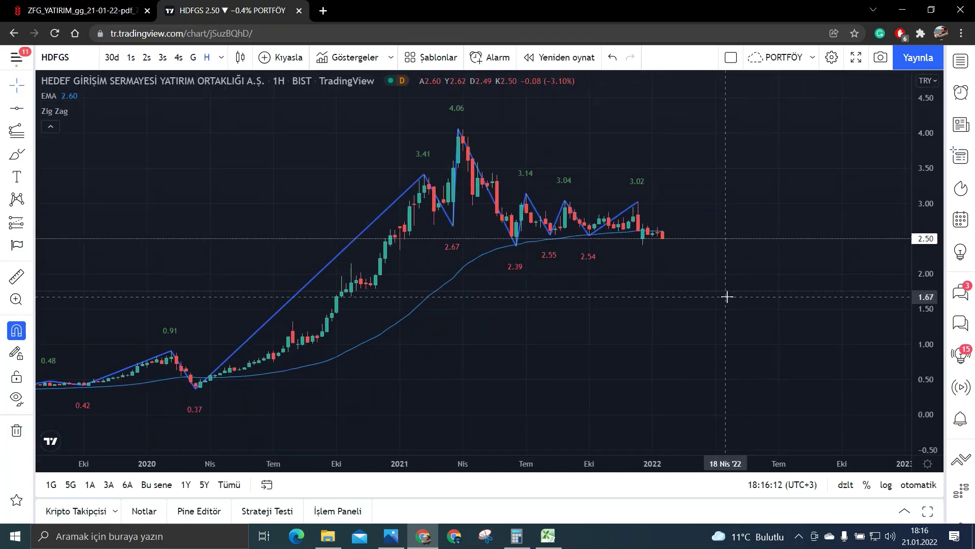
{"action": "scroll", "coordinate": [727, 294], "scroll_direction": "up", "scroll_amount": 1}
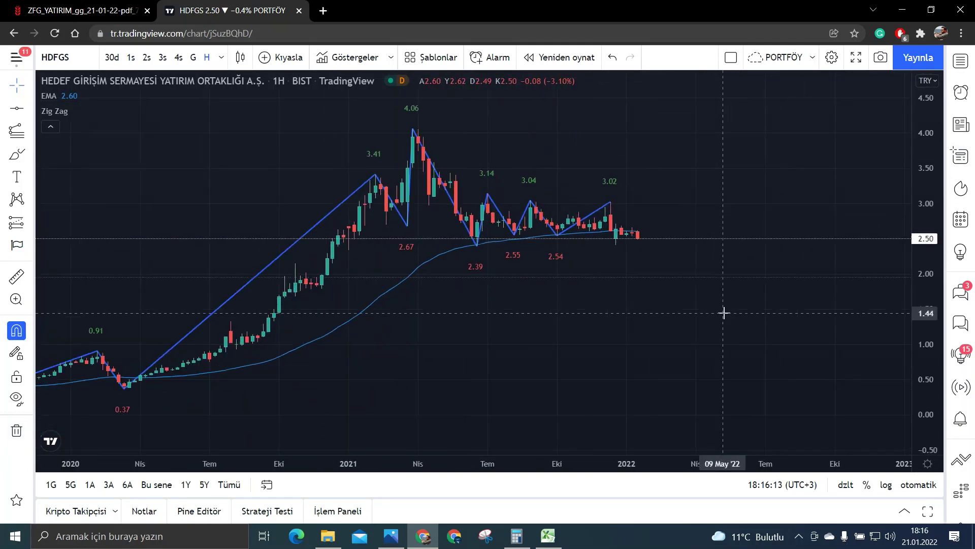
Step: Draw a Fibonacci retracement from the 0.37 low up to the 4.06 peak
{"action": "left_click", "coordinate": [30, 131]}
{"action": "left_click", "coordinate": [80, 63]}
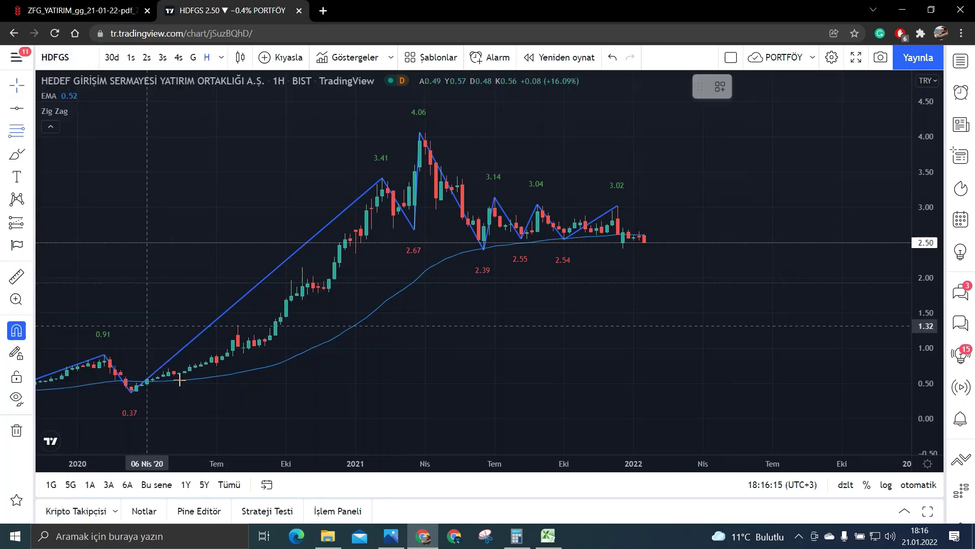
{"action": "left_click", "coordinate": [130, 392]}
{"action": "left_click", "coordinate": [104, 354]}
{"action": "left_click", "coordinate": [420, 132]}
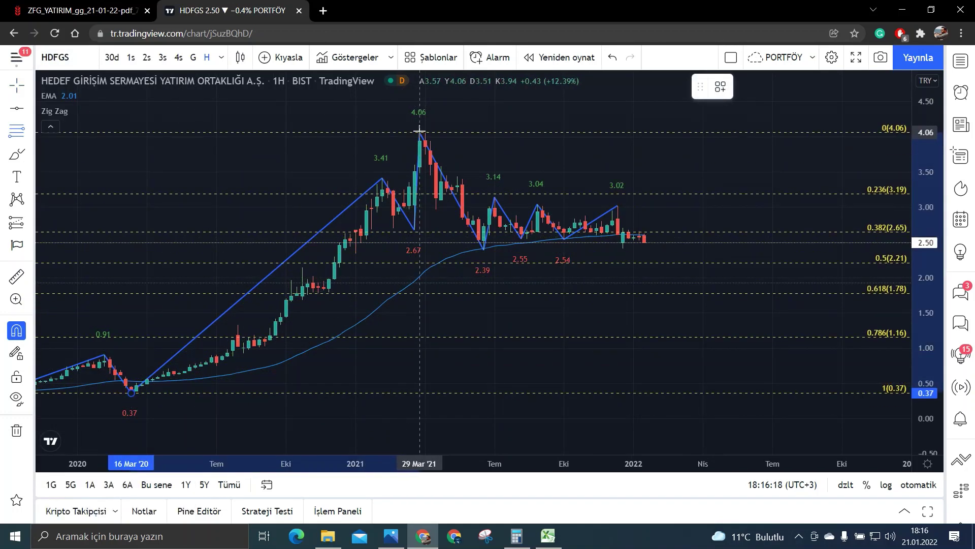
{"action": "key", "text": "Escape"}
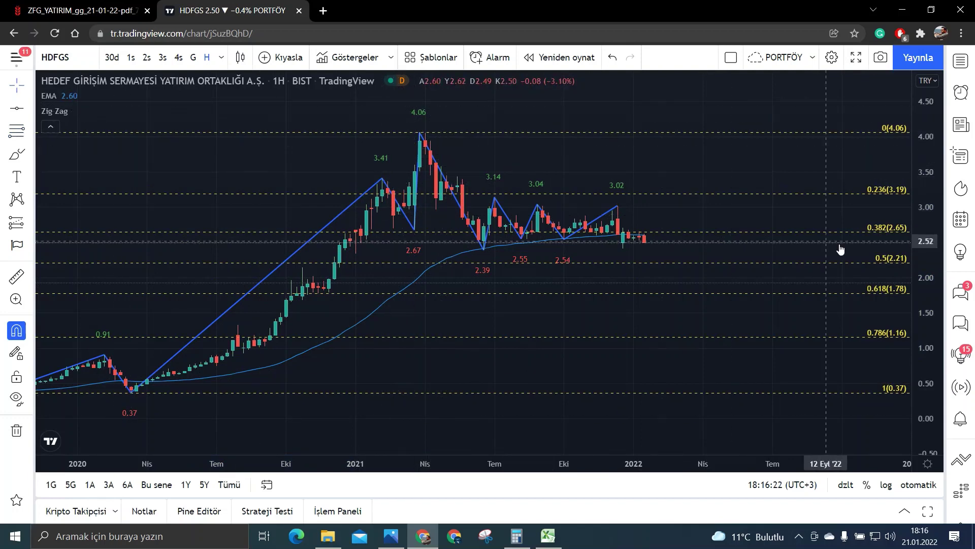
Step: Add a horizontal line at 2.39 and frame the chart from 2020 onward
{"action": "scroll", "coordinate": [893, 254], "scroll_direction": "up", "scroll_amount": 3}
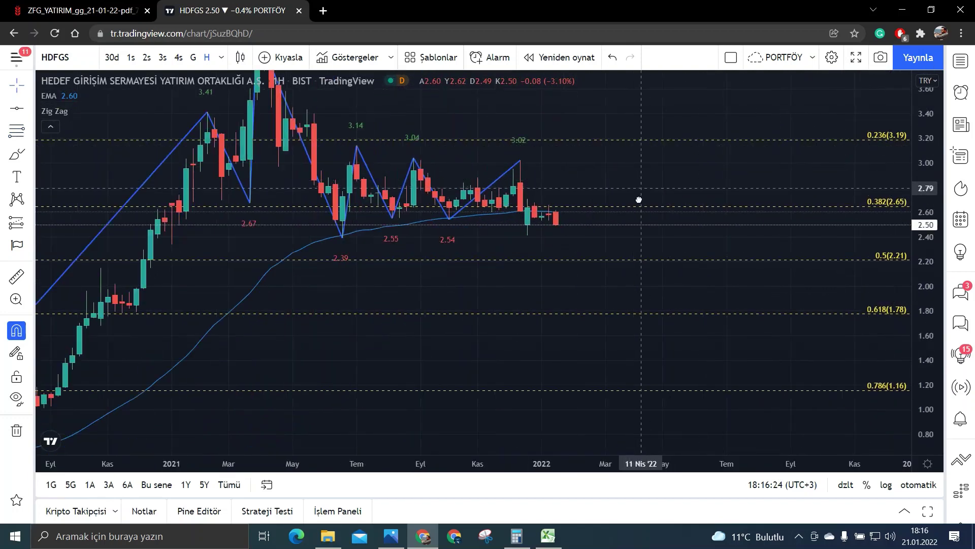
{"action": "scroll", "coordinate": [638, 200], "scroll_direction": "up", "scroll_amount": 1}
{"action": "left_click_drag", "start_coordinate": [638, 200], "coordinate": [630, 222]}
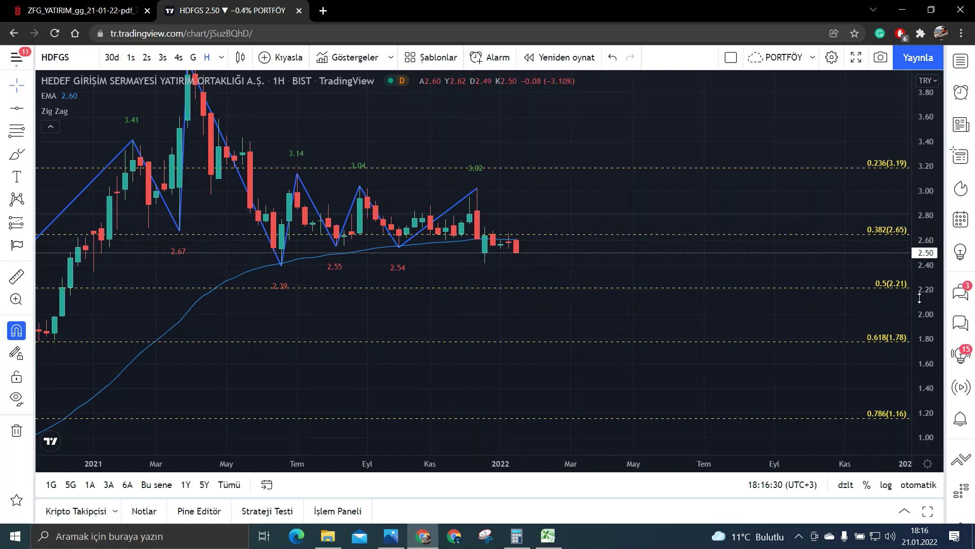
{"action": "scroll", "coordinate": [472, 234], "scroll_direction": "up", "scroll_amount": 2}
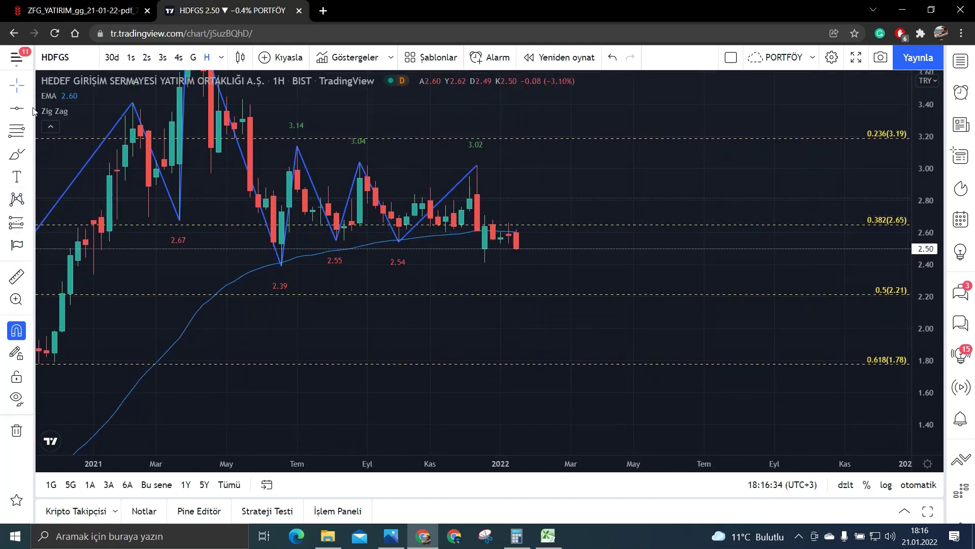
{"action": "left_click", "coordinate": [16, 109]}
{"action": "left_click", "coordinate": [282, 265]}
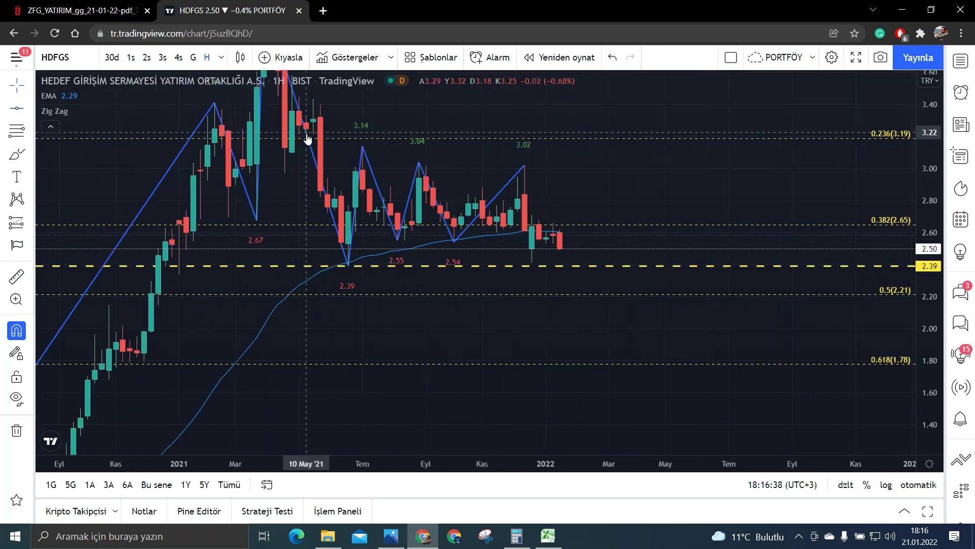
{"action": "scroll", "coordinate": [315, 274], "scroll_direction": "down", "scroll_amount": 4}
{"action": "left_click_drag", "start_coordinate": [407, 270], "coordinate": [375, 279]}
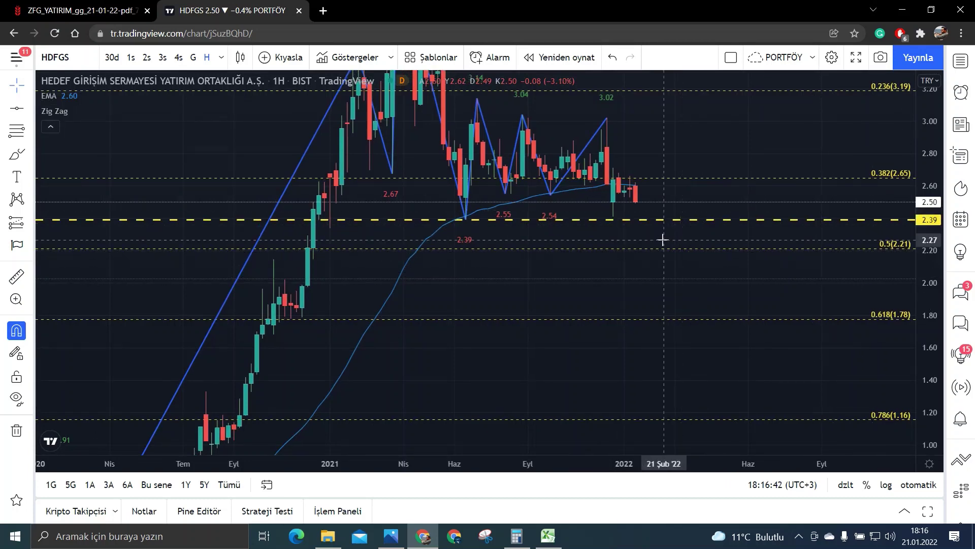
{"action": "scroll", "coordinate": [620, 288], "scroll_direction": "up", "scroll_amount": 1}
{"action": "left_click_drag", "start_coordinate": [518, 288], "coordinate": [632, 285]}
Step: Switch the HDFGS chart to the daily (G) interval starting from May 2020
{"action": "left_click", "coordinate": [193, 57]}
{"action": "scroll", "coordinate": [319, 222], "scroll_direction": "down", "scroll_amount": 3}
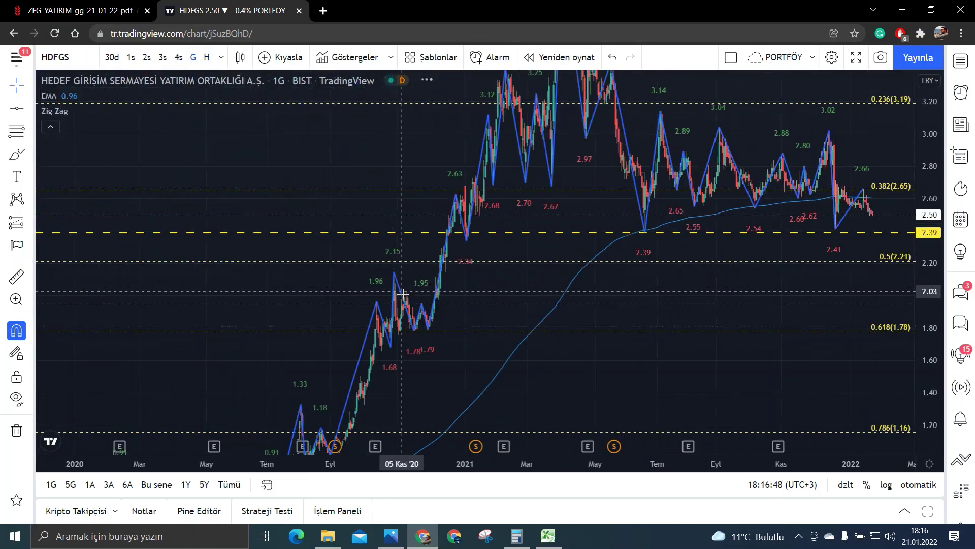
{"action": "left_click_drag", "start_coordinate": [293, 289], "coordinate": [479, 274]}
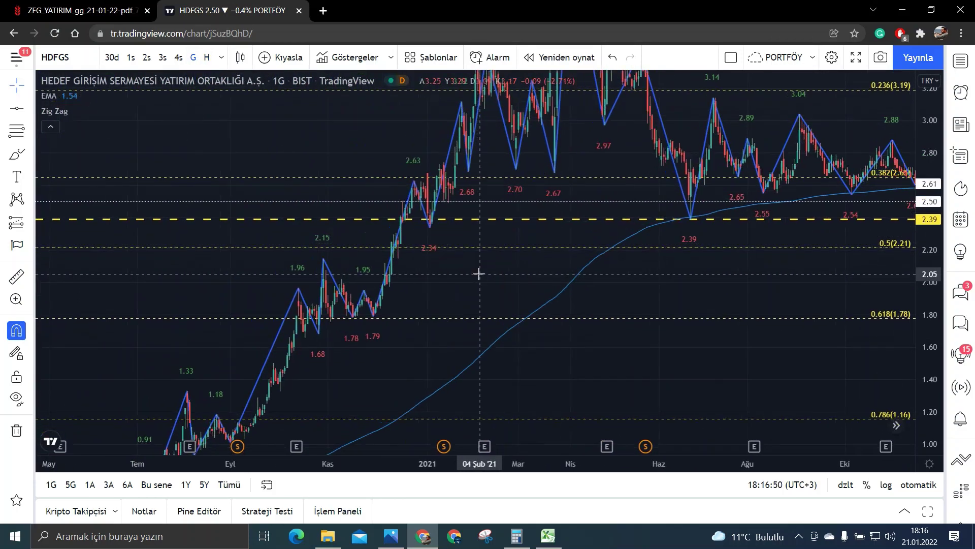
Step: Add horizontal support lines at 2.15 and 1.95 and recenter on the latest bars
{"action": "left_click", "coordinate": [17, 105]}
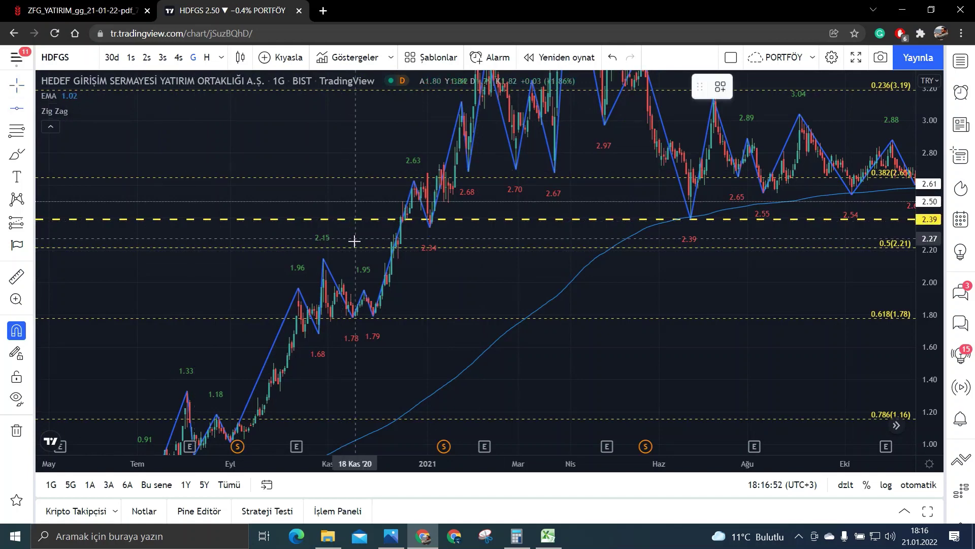
{"action": "left_click", "coordinate": [323, 257]}
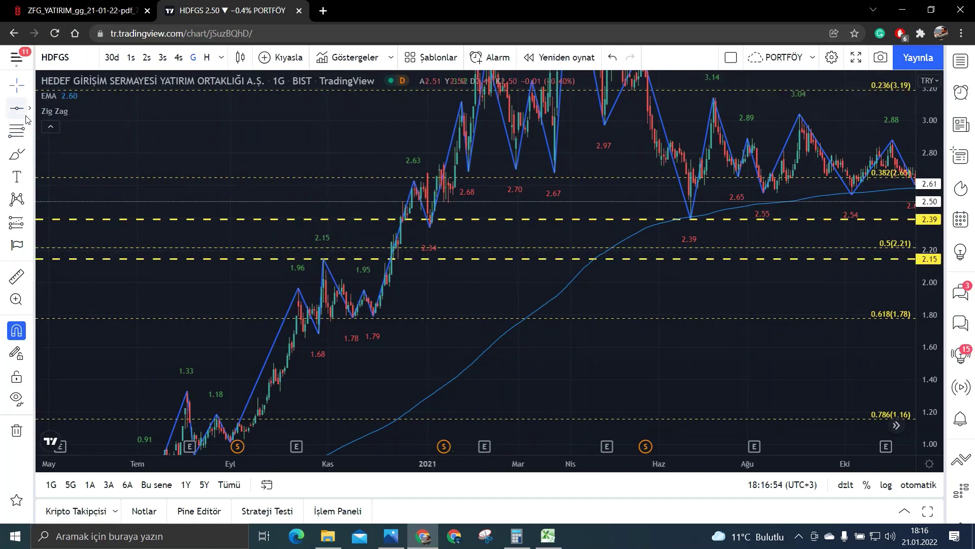
{"action": "left_click", "coordinate": [365, 290]}
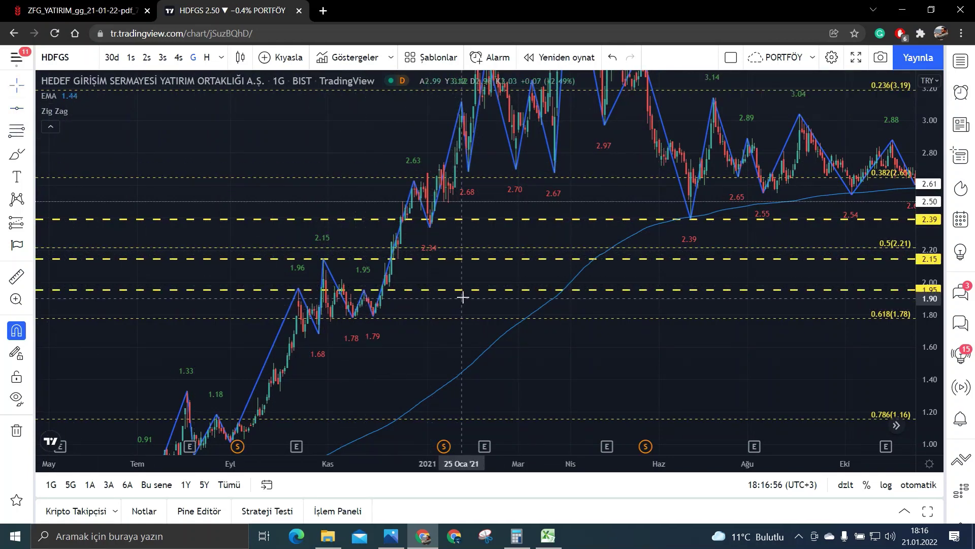
{"action": "scroll", "coordinate": [538, 325], "scroll_direction": "down", "scroll_amount": 2}
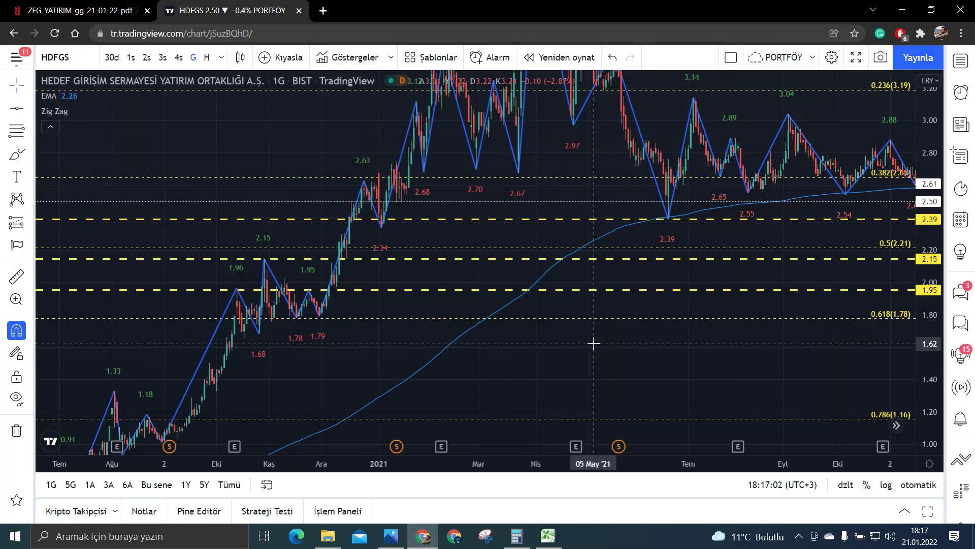
{"action": "scroll", "coordinate": [579, 357], "scroll_direction": "up", "scroll_amount": 1}
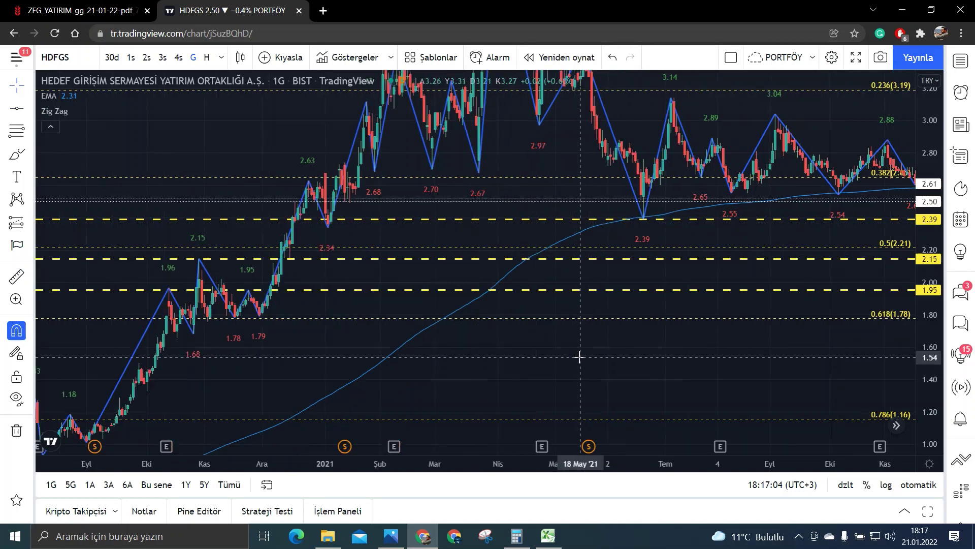
{"action": "left_click_drag", "start_coordinate": [692, 359], "coordinate": [283, 370]}
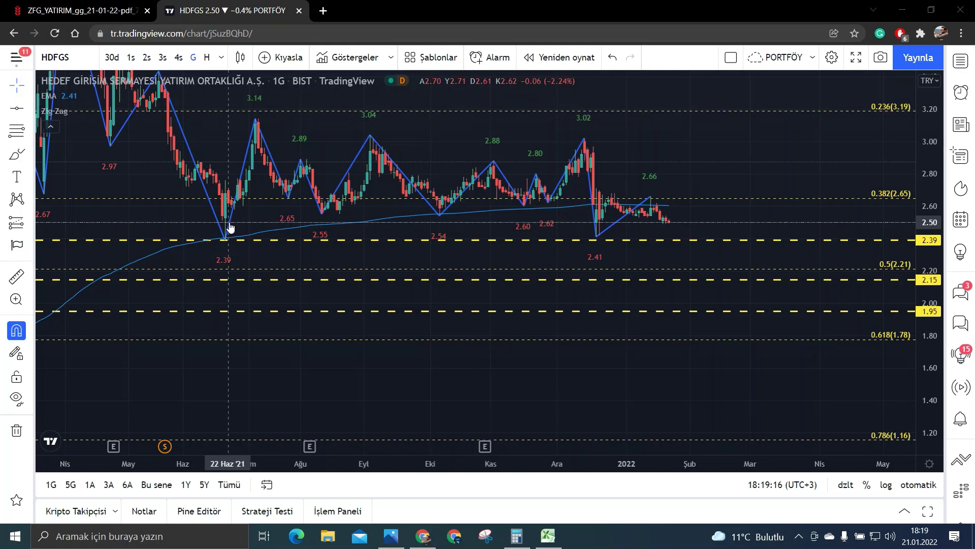
{"action": "scroll", "coordinate": [296, 243], "scroll_direction": "down", "scroll_amount": 1}
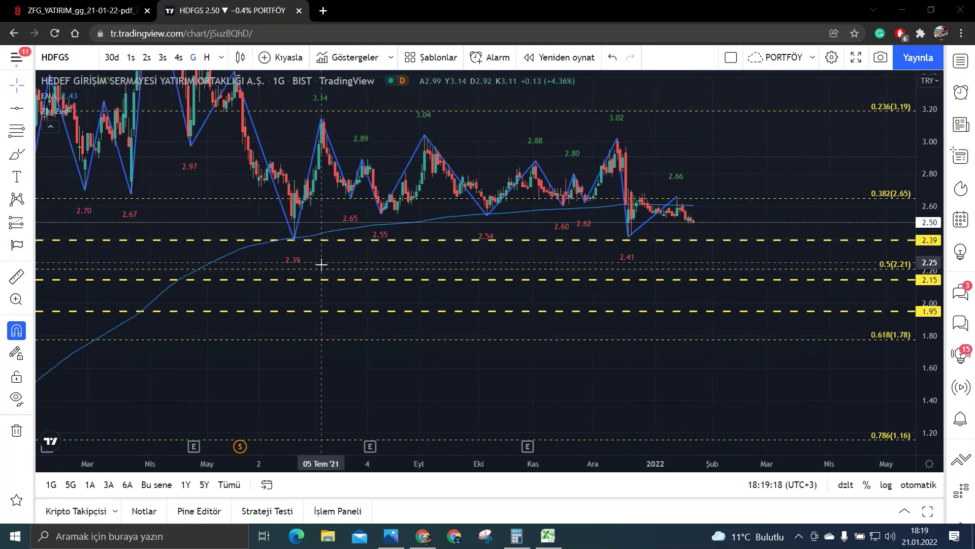
{"action": "scroll", "coordinate": [322, 266], "scroll_direction": "down", "scroll_amount": 1}
{"action": "left_click_drag", "start_coordinate": [937, 328], "coordinate": [935, 292]}
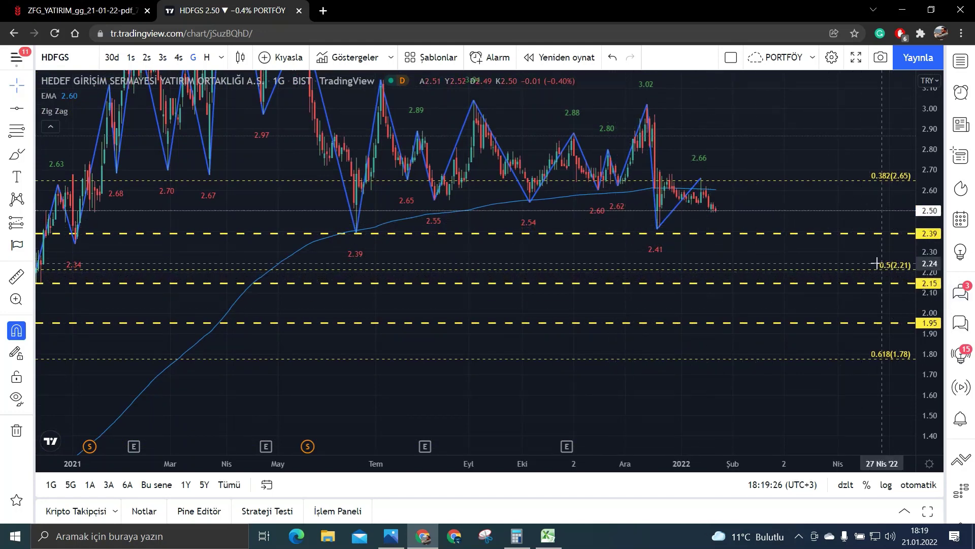
{"action": "scroll", "coordinate": [537, 273], "scroll_direction": "down", "scroll_amount": 3}
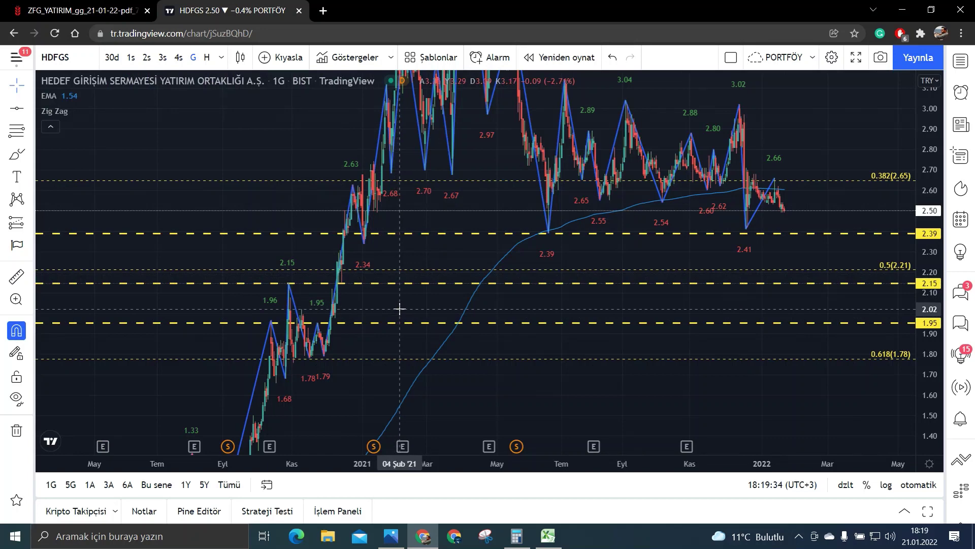
Step: Pan the daily HDFGS chart to refocus on the recent 2.39–2.50 price range
{"action": "scroll", "coordinate": [400, 308], "scroll_direction": "up", "scroll_amount": 2}
{"action": "left_click_drag", "start_coordinate": [758, 139], "coordinate": [638, 185]}
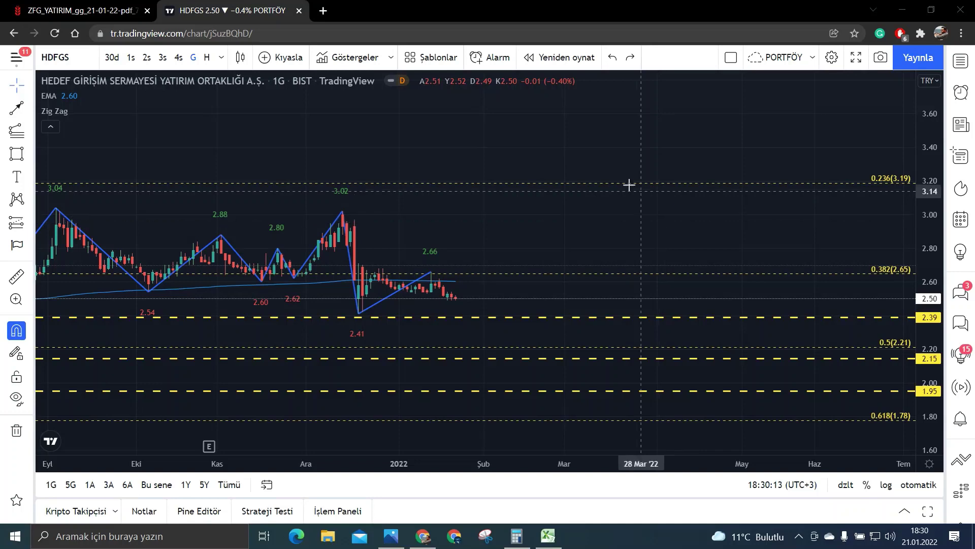
Step: Remove the old horizontal lines and Fibonacci levels from the chart
{"action": "scroll", "coordinate": [588, 198], "scroll_direction": "down", "scroll_amount": 5}
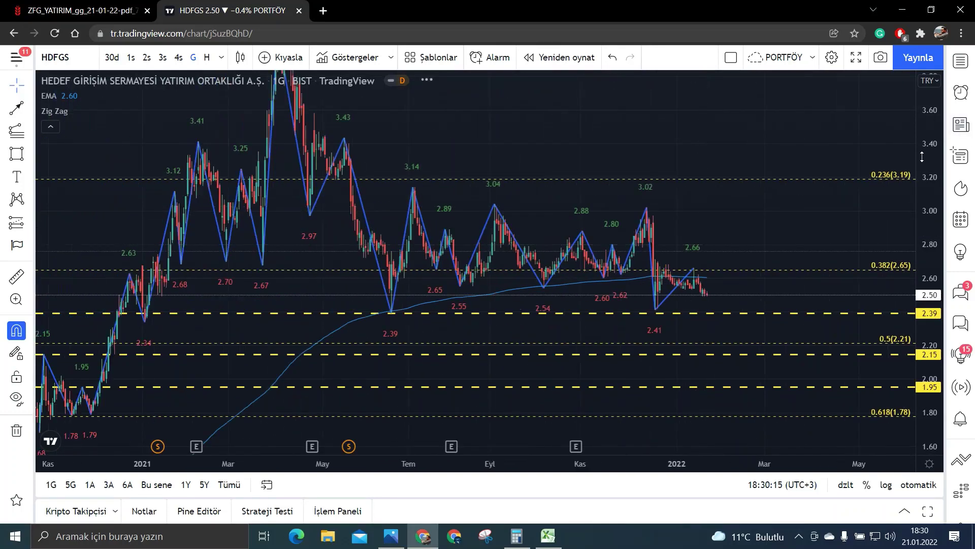
{"action": "left_click_drag", "start_coordinate": [593, 185], "coordinate": [546, 185]}
{"action": "left_click", "coordinate": [17, 431]}
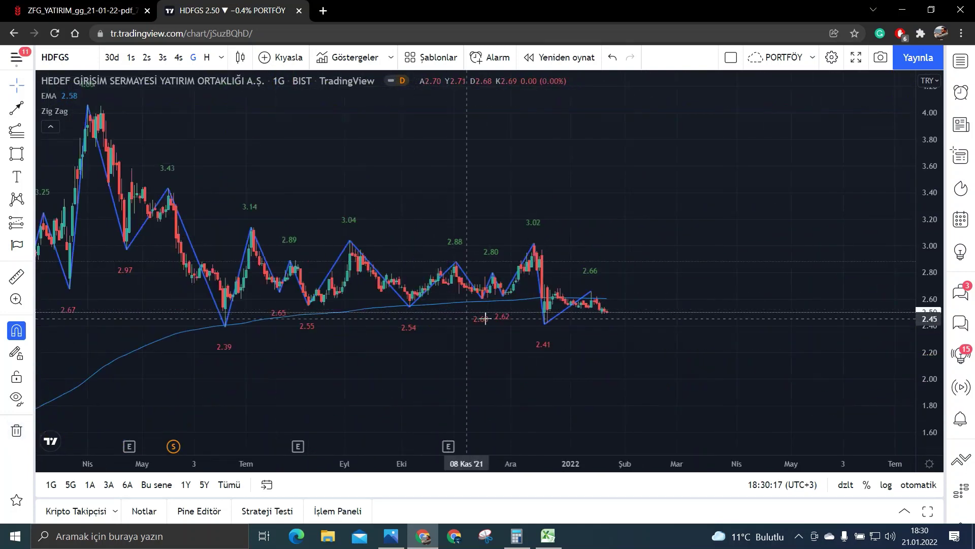
Step: Draw a Fibonacci retracement from the 2.39 low to the 4.06 high
{"action": "scroll", "coordinate": [655, 304], "scroll_direction": "up", "scroll_amount": 4}
{"action": "scroll", "coordinate": [391, 173], "scroll_direction": "left", "scroll_amount": 3}
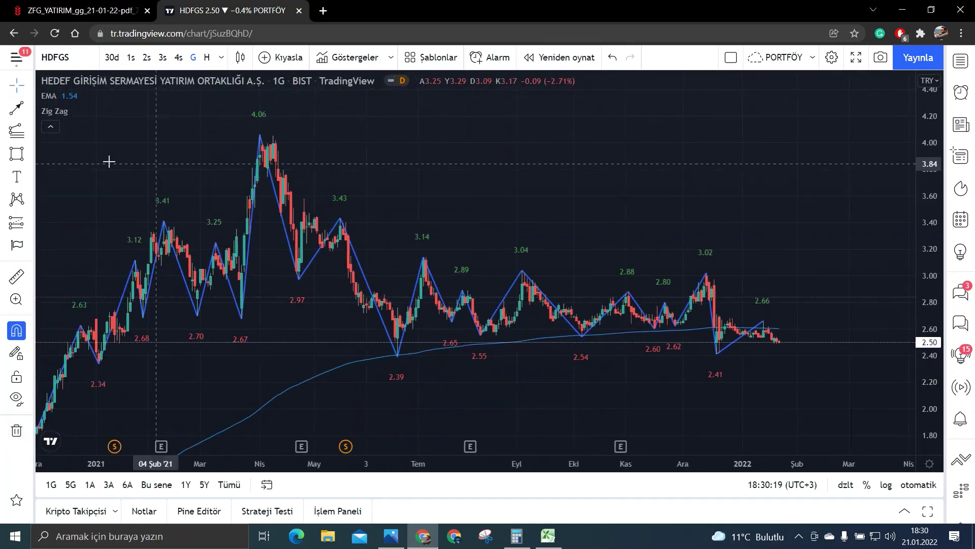
{"action": "left_click", "coordinate": [17, 130]}
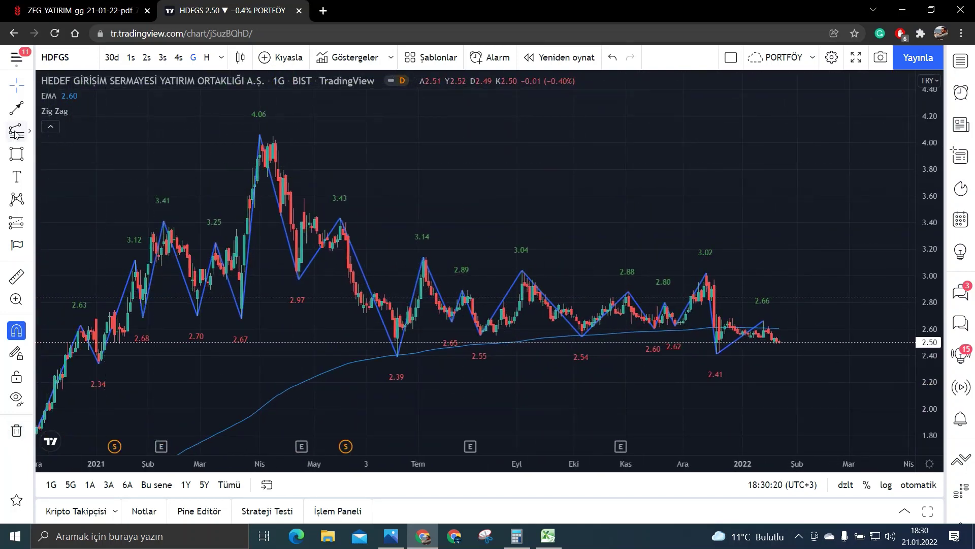
{"action": "left_click", "coordinate": [397, 361]}
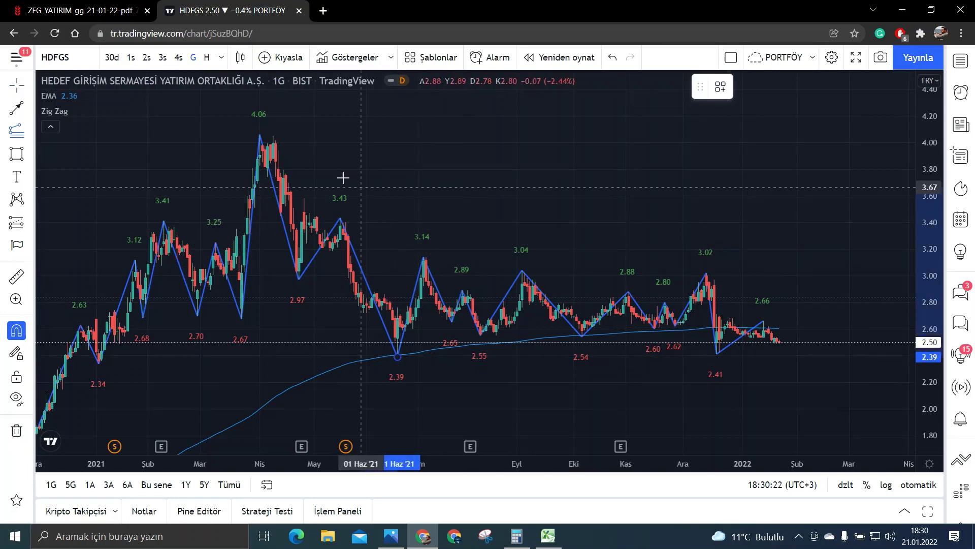
{"action": "left_click", "coordinate": [261, 130]}
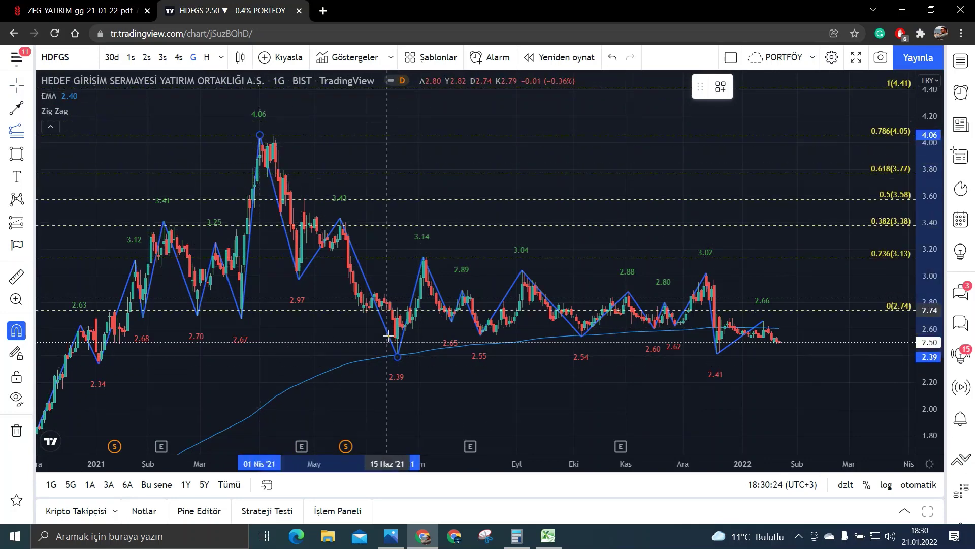
{"action": "left_click", "coordinate": [397, 361]}
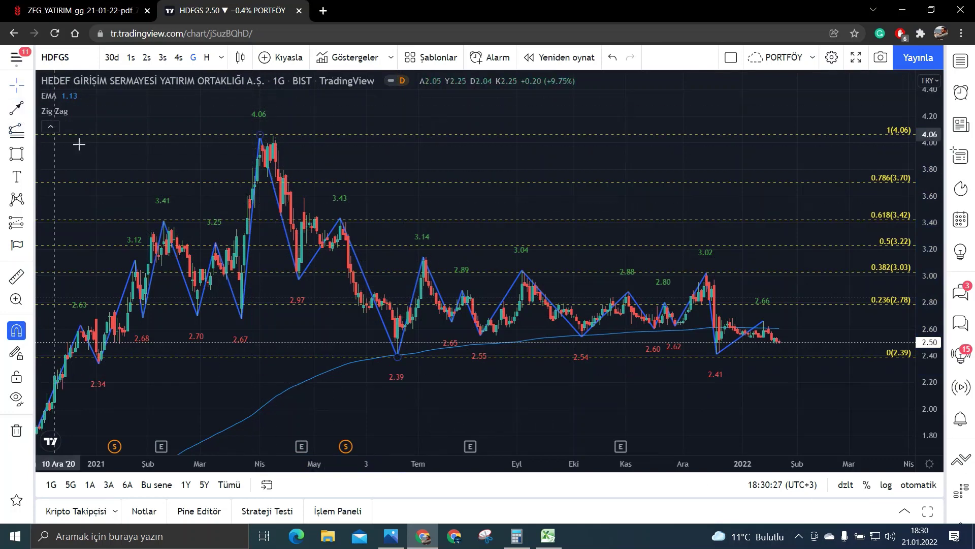
Step: Remove the EMA indicator and rescale the chart to show more of the price range
{"action": "left_click", "coordinate": [125, 96]}
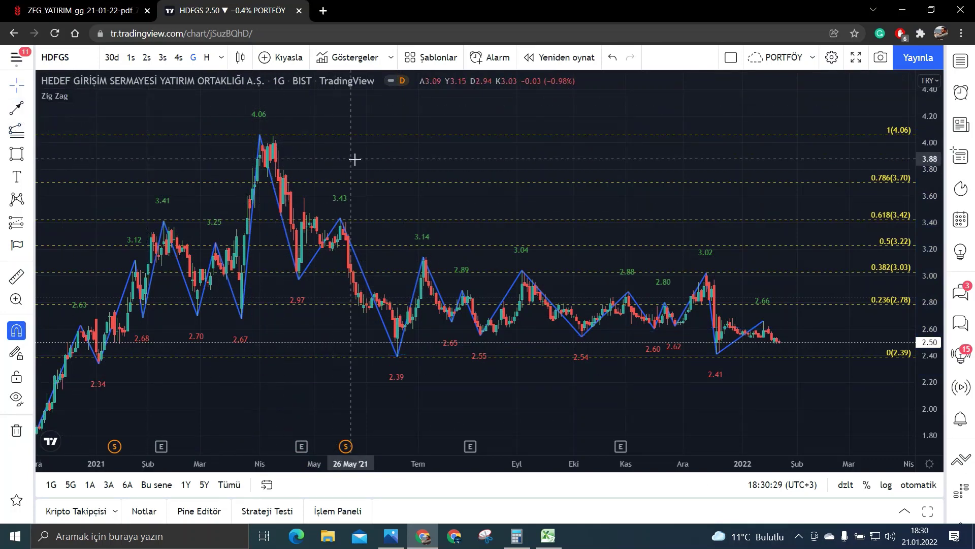
{"action": "scroll", "coordinate": [542, 164], "scroll_direction": "up", "scroll_amount": 1}
{"action": "left_click_drag", "start_coordinate": [542, 164], "coordinate": [436, 163]}
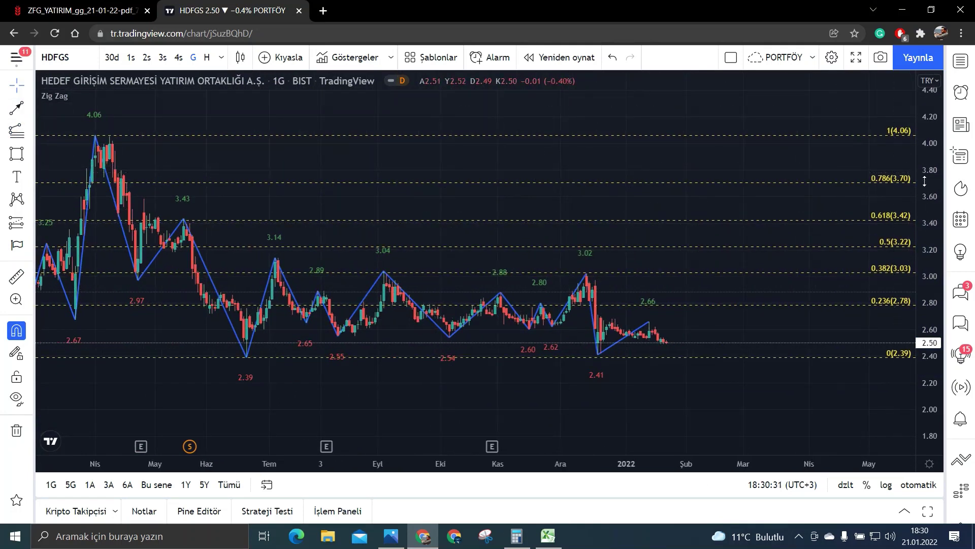
{"action": "left_click_drag", "start_coordinate": [915, 203], "coordinate": [915, 221]}
{"action": "scroll", "coordinate": [675, 163], "scroll_direction": "down", "scroll_amount": 2}
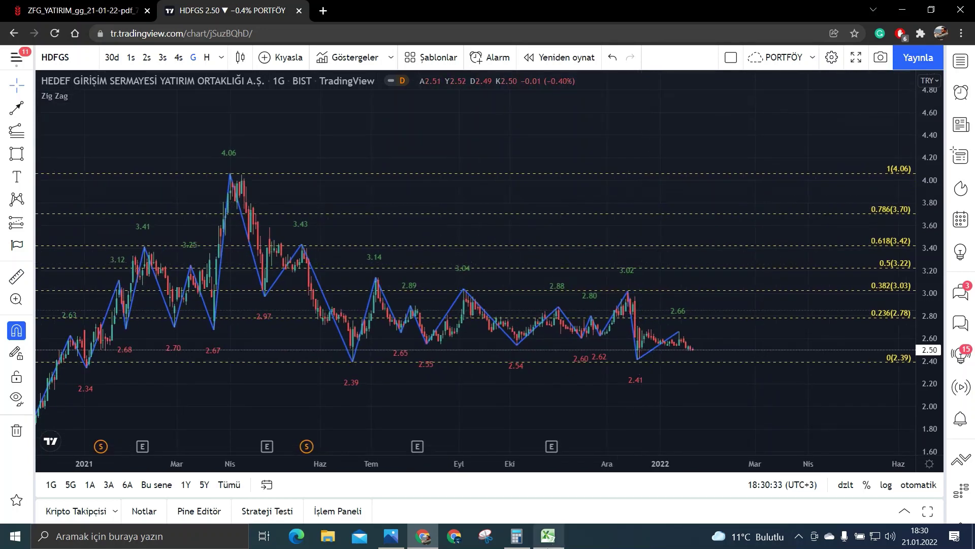
Step: Check the Excel target list, then shade the 3.70–4.06 band with a rectangle
{"action": "left_click", "coordinate": [553, 544]}
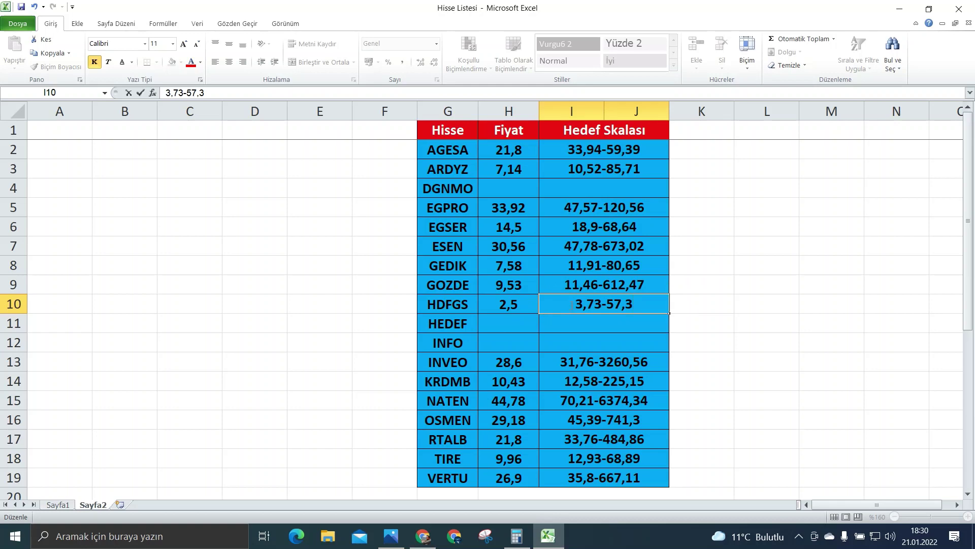
{"action": "left_click", "coordinate": [424, 541]}
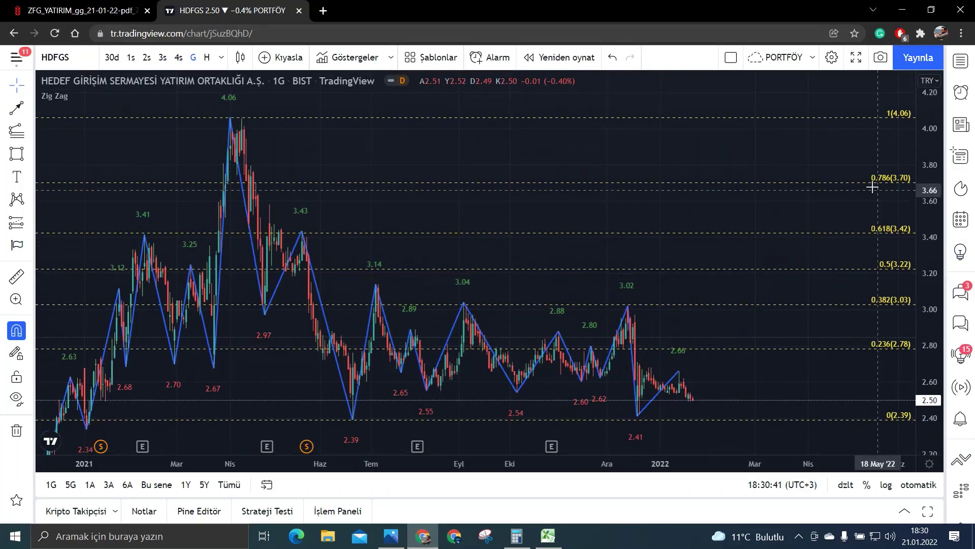
{"action": "scroll", "coordinate": [740, 163], "scroll_direction": "up", "scroll_amount": 5}
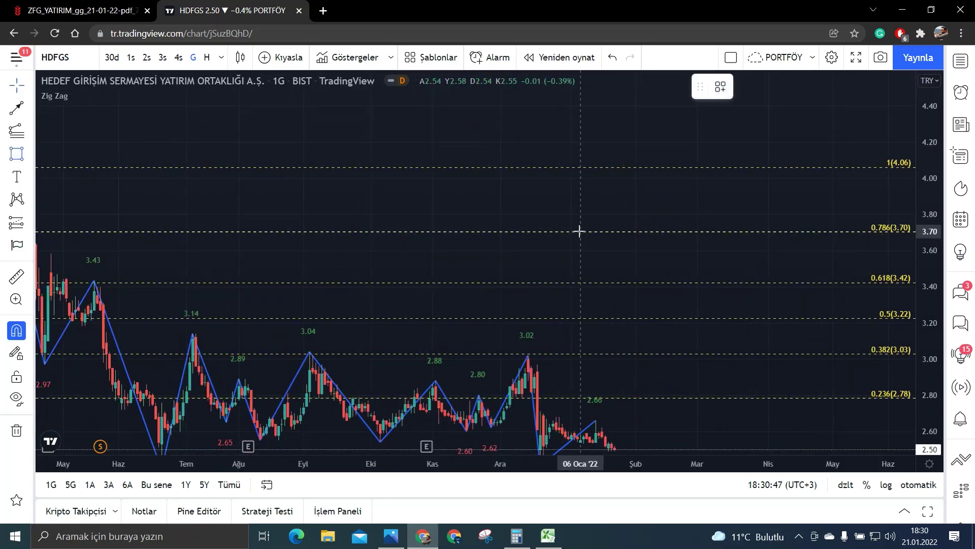
{"action": "mouse_move", "coordinate": [580, 231]}
{"action": "left_mouse_down"}
{"action": "mouse_move", "coordinate": [585, 167]}
{"action": "mouse_move", "coordinate": [418, 157]}
{"action": "left_mouse_up"}
{"action": "left_click", "coordinate": [599, 137]}
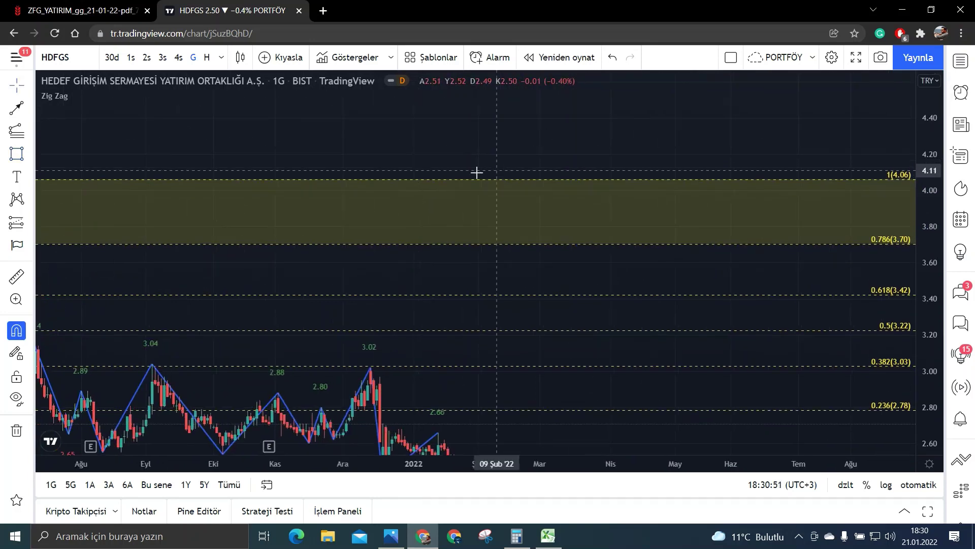
Step: Place the yellow text label 'KISA VADELİ HEDEF FİYAT' inside the 3.70–4.06 zone
{"action": "left_click", "coordinate": [17, 177]}
{"action": "left_click", "coordinate": [593, 211]}
{"action": "type", "text": "KISA VADELİ HEDEF FİYAT"}
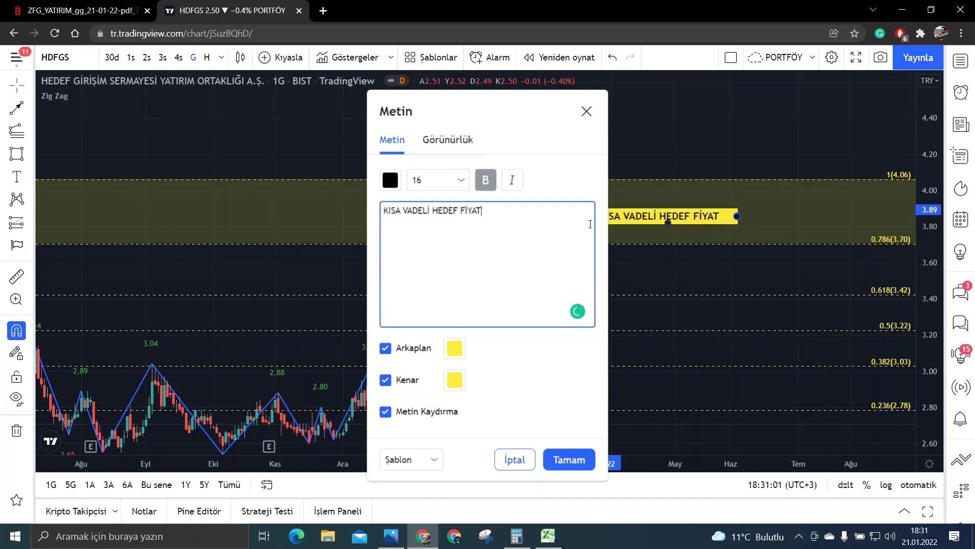
{"action": "left_click", "coordinate": [568, 459]}
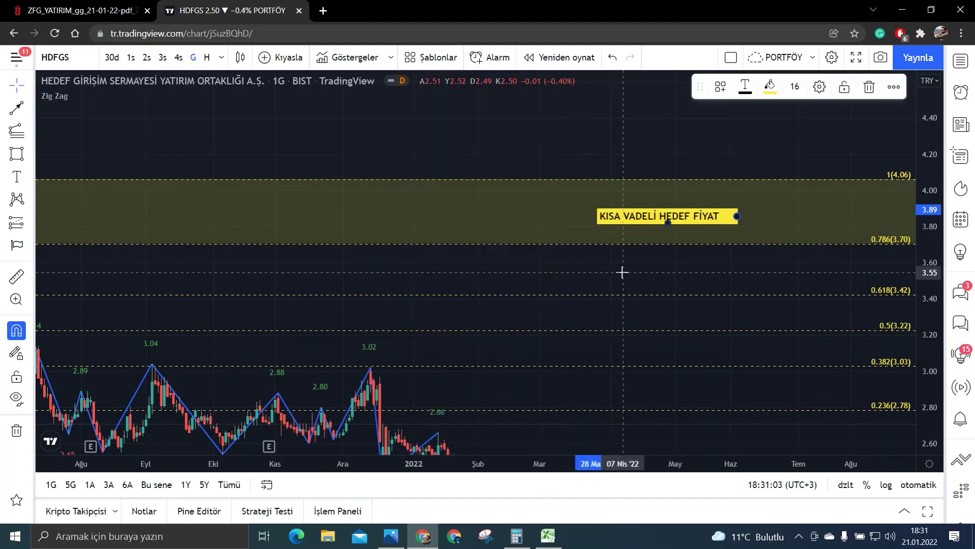
{"action": "scroll", "coordinate": [670, 274], "scroll_direction": "down", "scroll_amount": 5}
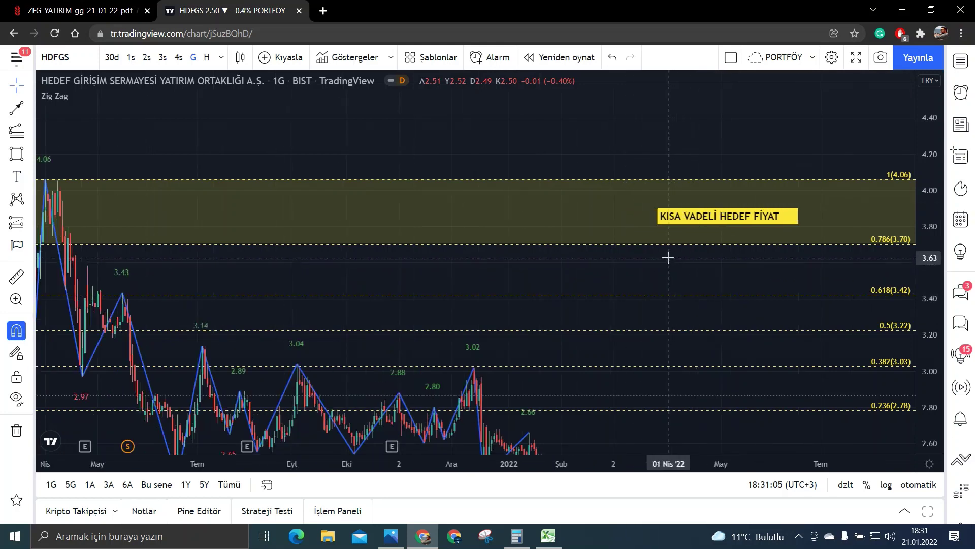
{"action": "scroll", "coordinate": [537, 246], "scroll_direction": "down", "scroll_amount": 3}
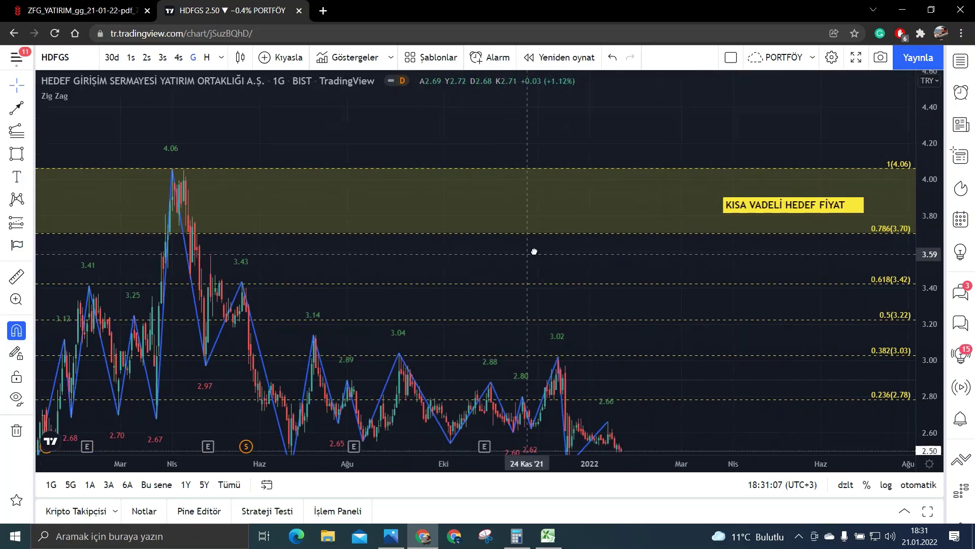
Step: Draw a cup-shaped curve from the 4.06 peak dipping to 2.39 and back to 4.06
{"action": "scroll", "coordinate": [610, 246], "scroll_direction": "right", "scroll_amount": 3}
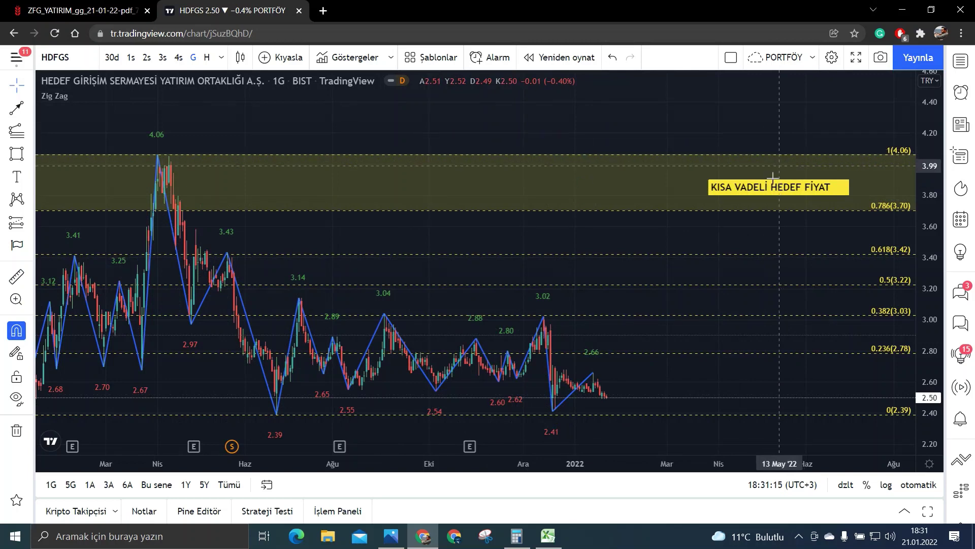
{"action": "left_click", "coordinate": [29, 153]}
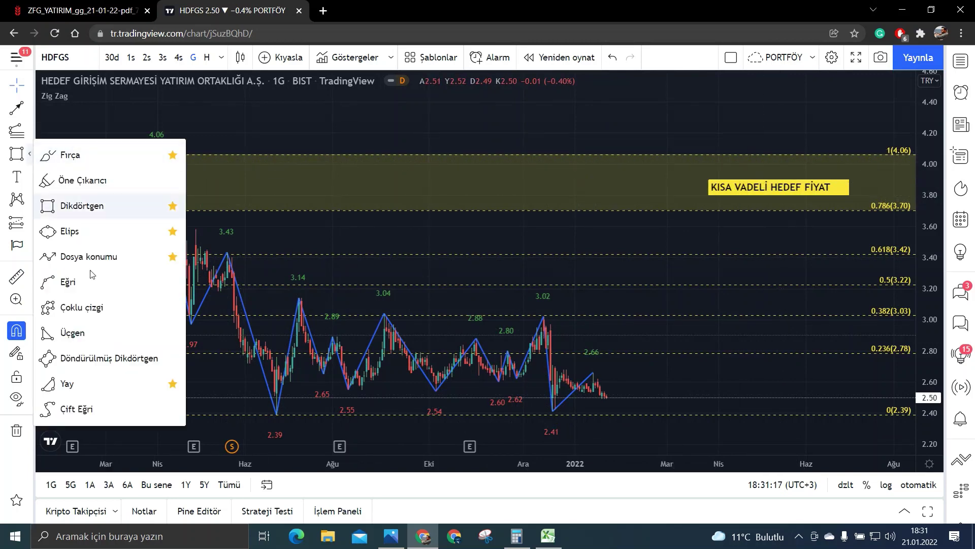
{"action": "left_click", "coordinate": [77, 287]}
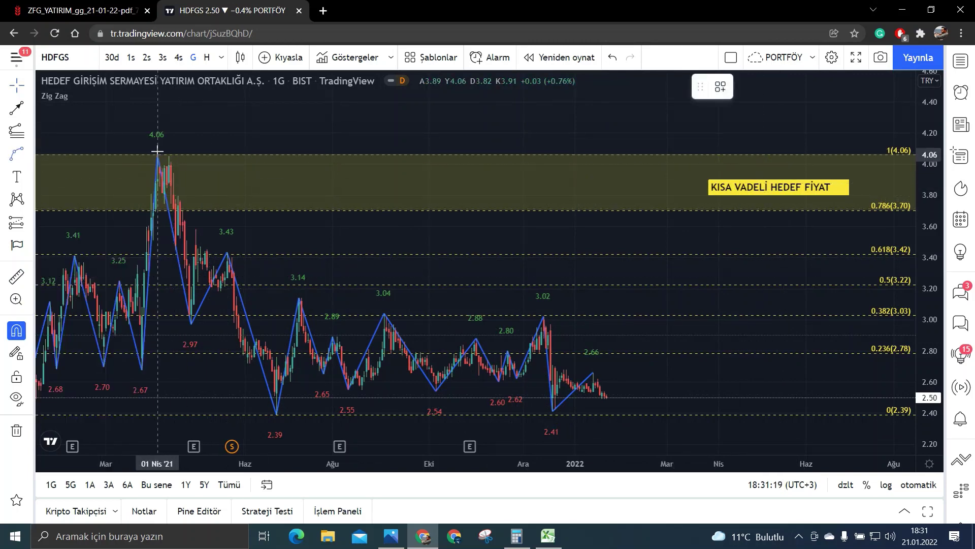
{"action": "left_click_drag", "start_coordinate": [157, 155], "coordinate": [305, 282]}
{"action": "mouse_move", "coordinate": [379, 293]}
{"action": "left_mouse_down"}
{"action": "mouse_move", "coordinate": [708, 151]}
{"action": "mouse_move", "coordinate": [698, 154]}
{"action": "left_mouse_up"}
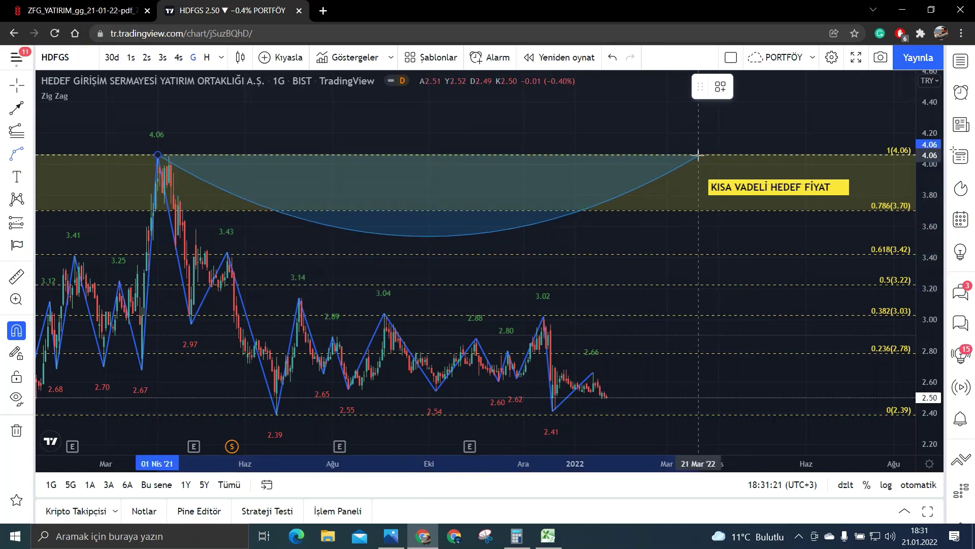
{"action": "left_click", "coordinate": [700, 155]}
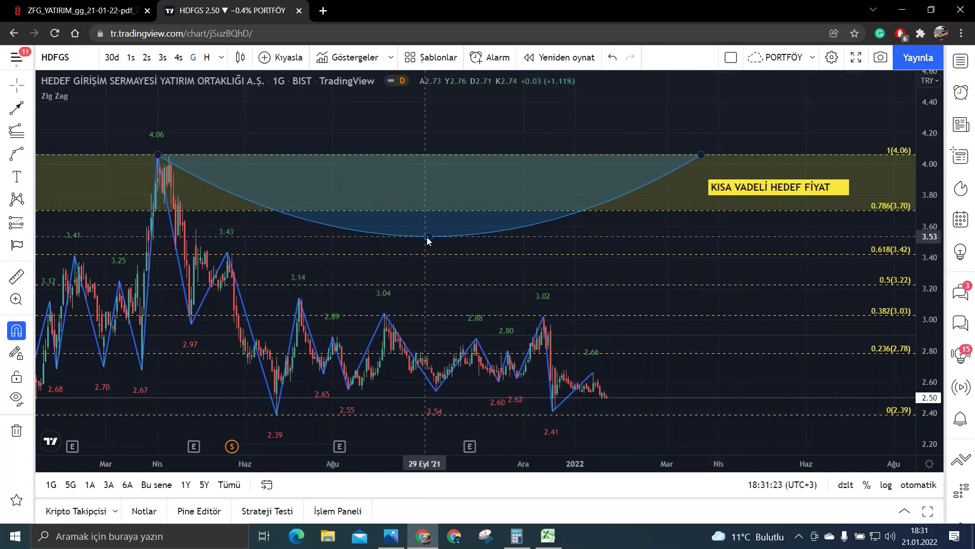
{"action": "mouse_move", "coordinate": [429, 237]}
{"action": "left_mouse_down"}
{"action": "mouse_move", "coordinate": [429, 412]}
{"action": "mouse_move", "coordinate": [385, 419]}
{"action": "mouse_move", "coordinate": [410, 414]}
{"action": "left_mouse_up"}
{"action": "left_click", "coordinate": [632, 375]}
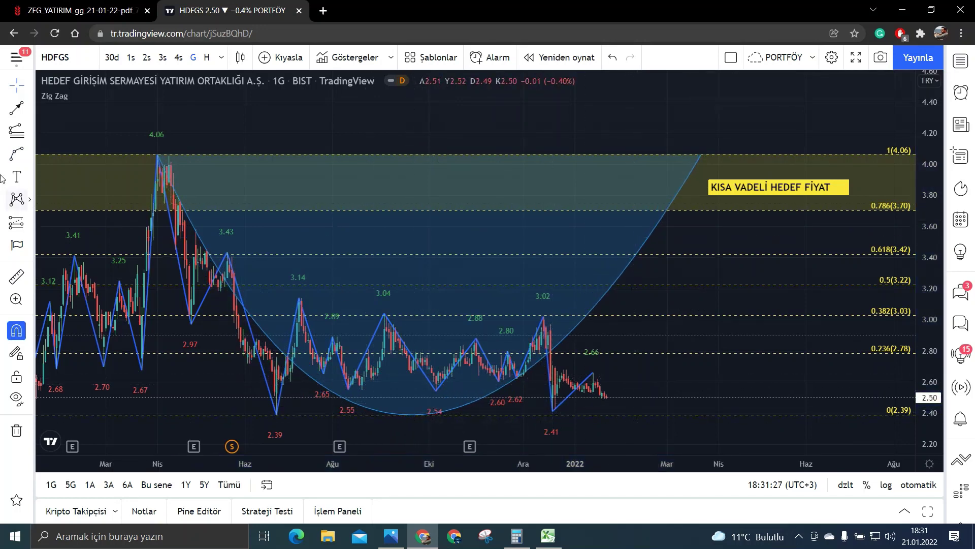
Step: Draw an arrow from the cup bottom to 4.06 and clone it rising toward 5.73
{"action": "left_click", "coordinate": [12, 109]}
{"action": "left_click", "coordinate": [414, 414]}
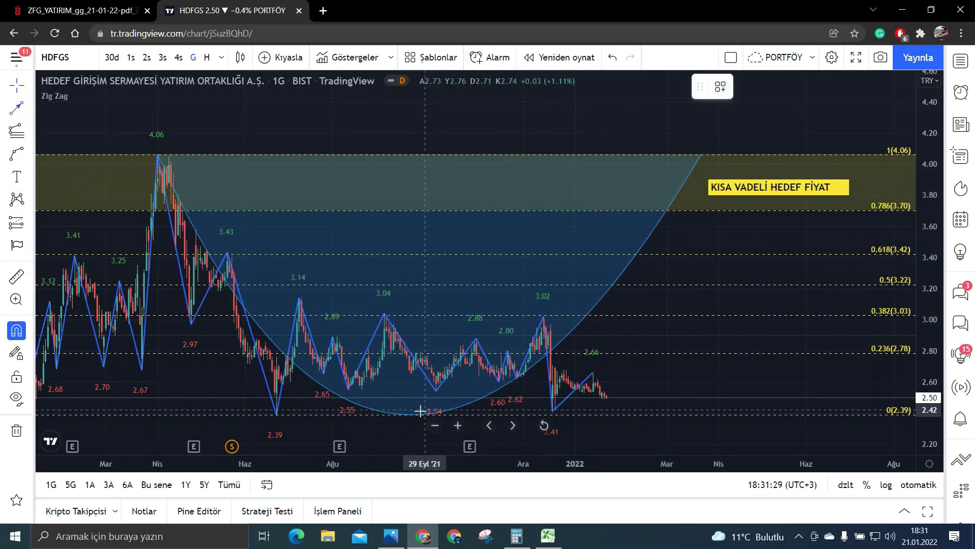
{"action": "left_click", "coordinate": [416, 152]}
{"action": "left_click_drag", "start_coordinate": [602, 144], "coordinate": [444, 218]}
{"action": "right_click", "coordinate": [259, 267]}
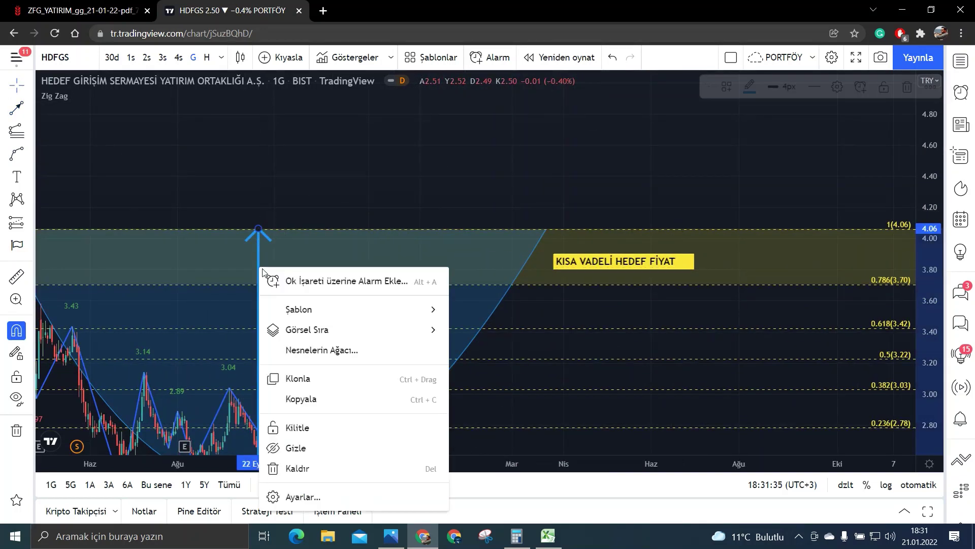
{"action": "left_click", "coordinate": [311, 380]}
{"action": "left_click_drag", "start_coordinate": [289, 251], "coordinate": [451, 140]}
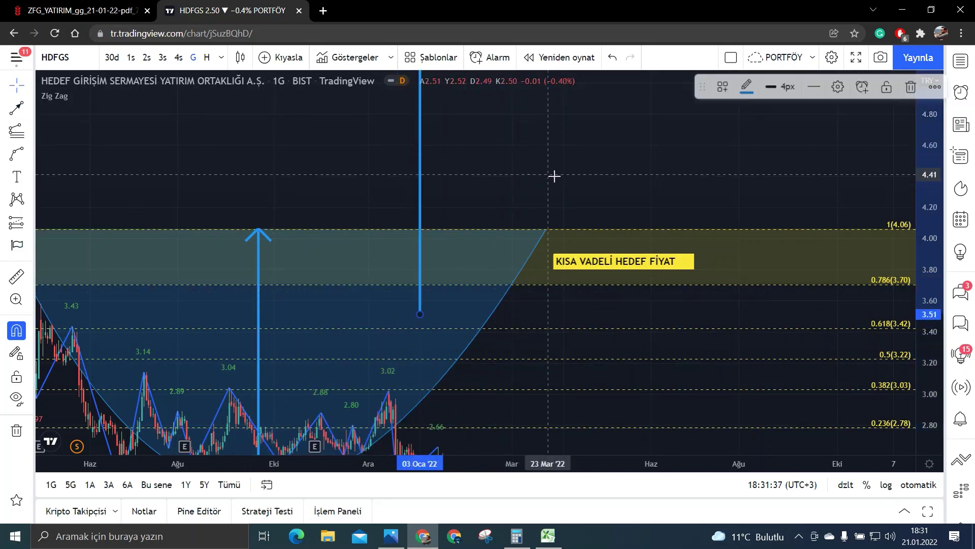
{"action": "left_click_drag", "start_coordinate": [520, 169], "coordinate": [534, 274]}
{"action": "left_click_drag", "start_coordinate": [434, 249], "coordinate": [485, 163]}
{"action": "left_click", "coordinate": [518, 209]}
Step: Label the 5.73 Fibonacci level with the text 'ORTA VADELİ HEDEF FİYAT'
{"action": "left_click_drag", "start_coordinate": [540, 130], "coordinate": [520, 255]}
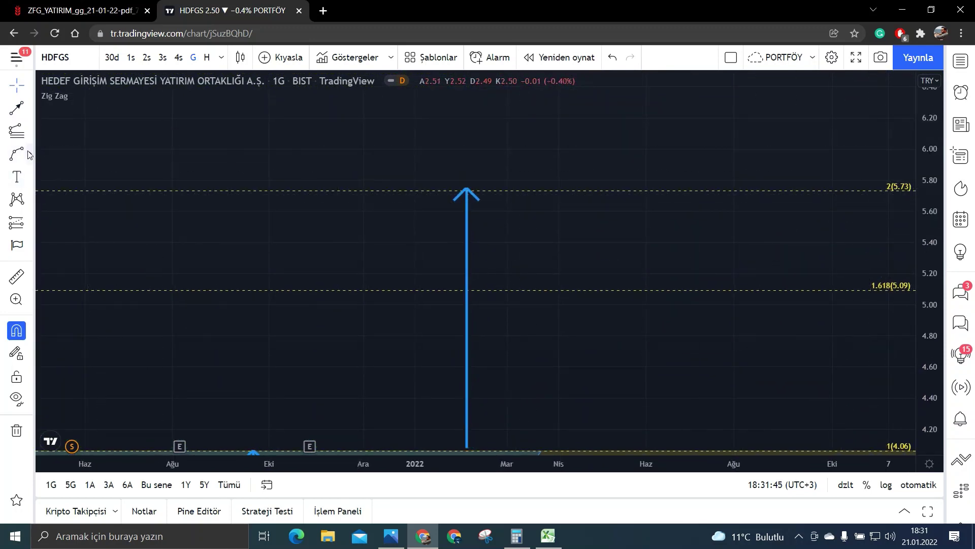
{"action": "left_click", "coordinate": [22, 186]}
{"action": "left_click", "coordinate": [544, 192]}
{"action": "type", "text": "ORTA VADELİ HEDEF FİYAT"}
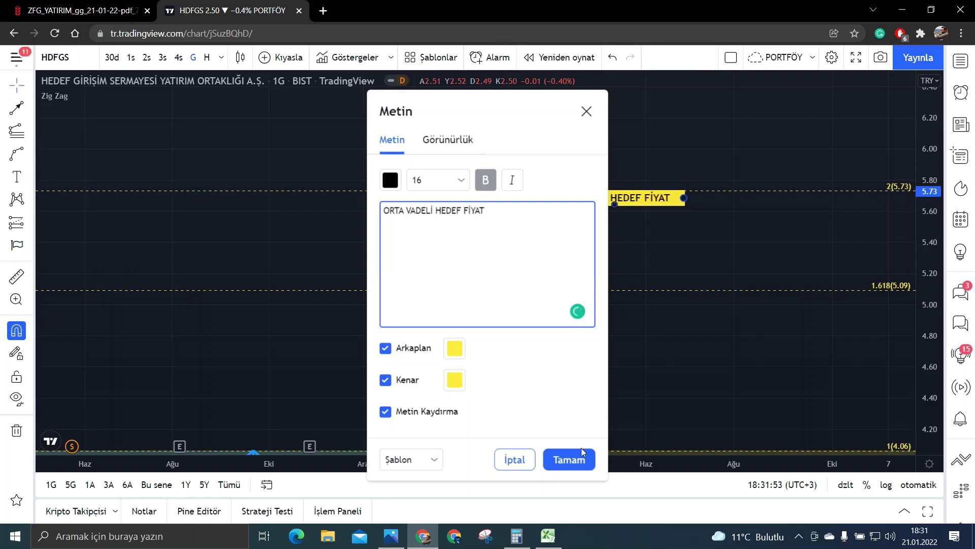
{"action": "left_click", "coordinate": [578, 458]}
Step: Bring the 4.618 (10.10) level into view, then switch to the Excel target list
{"action": "scroll", "coordinate": [817, 191], "scroll_direction": "right", "scroll_amount": 2}
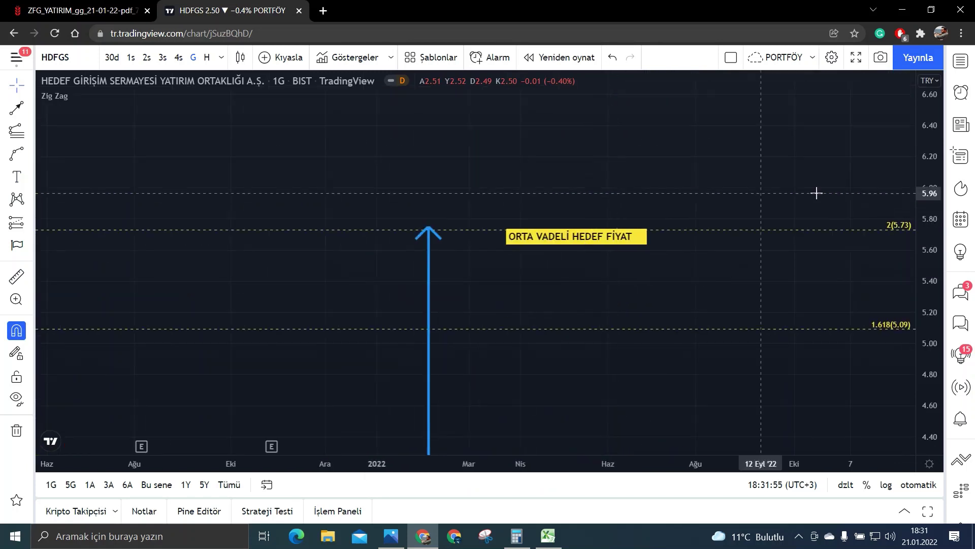
{"action": "scroll", "coordinate": [766, 178], "scroll_direction": "up", "scroll_amount": 10}
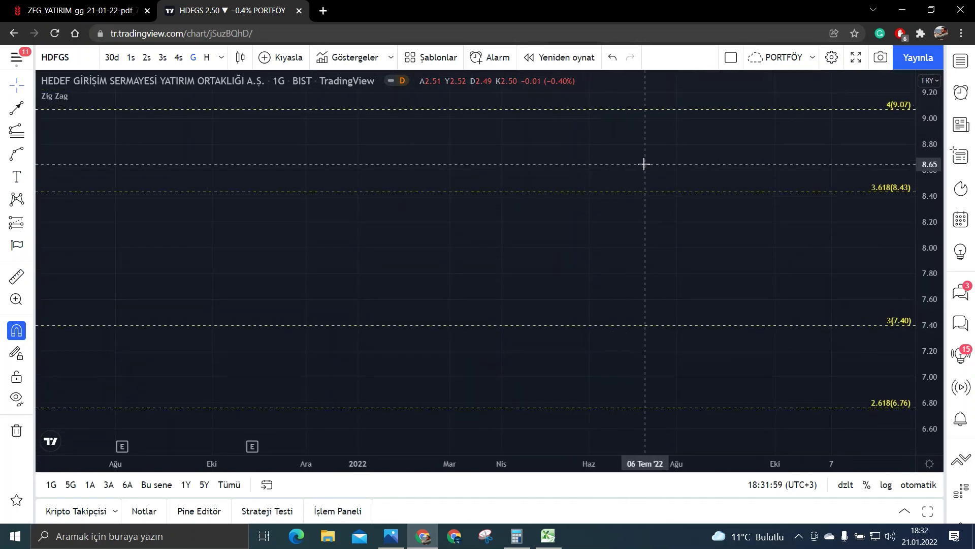
{"action": "left_click_drag", "start_coordinate": [642, 163], "coordinate": [605, 344]}
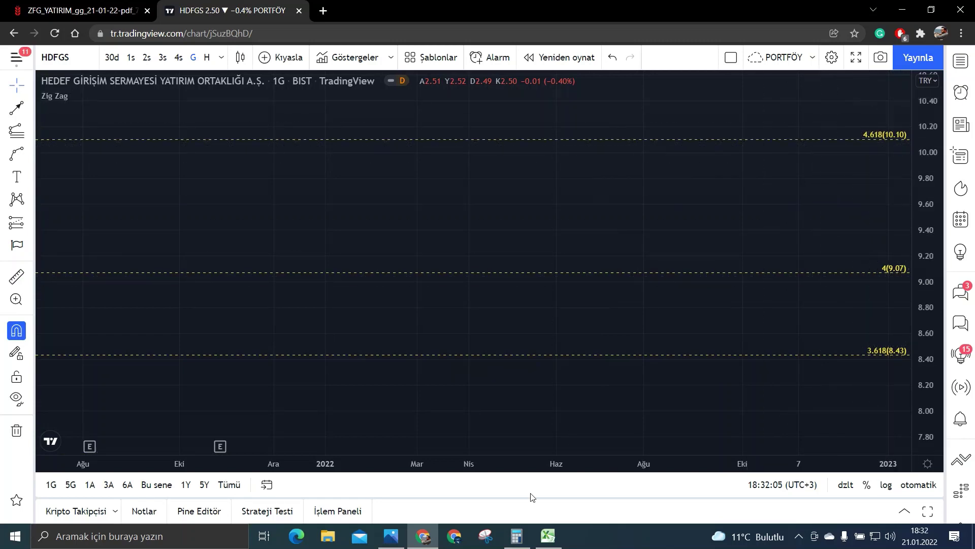
{"action": "left_click", "coordinate": [544, 537]}
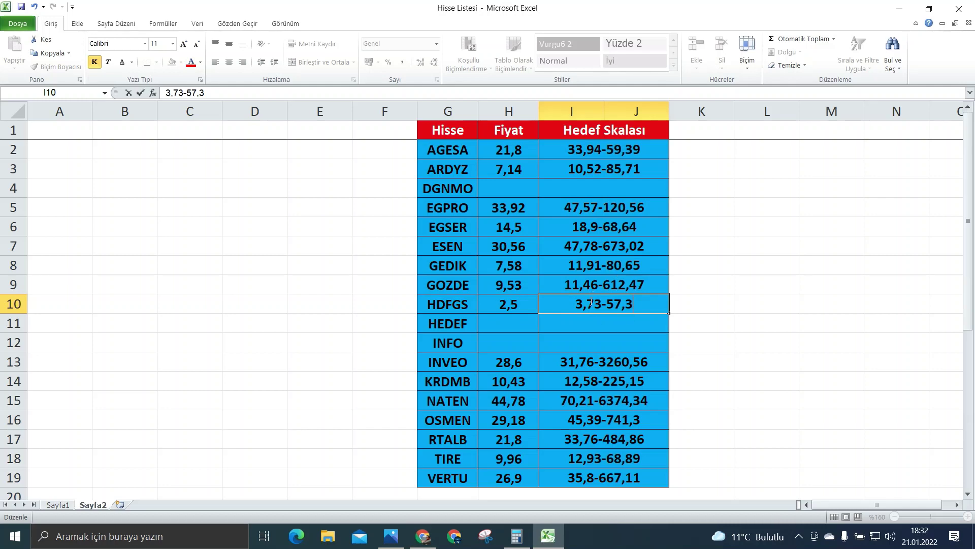
Step: Return to the browser's HDFGS chart, glancing at the shape tools and Ziraat report PDF
{"action": "left_click", "coordinate": [422, 536]}
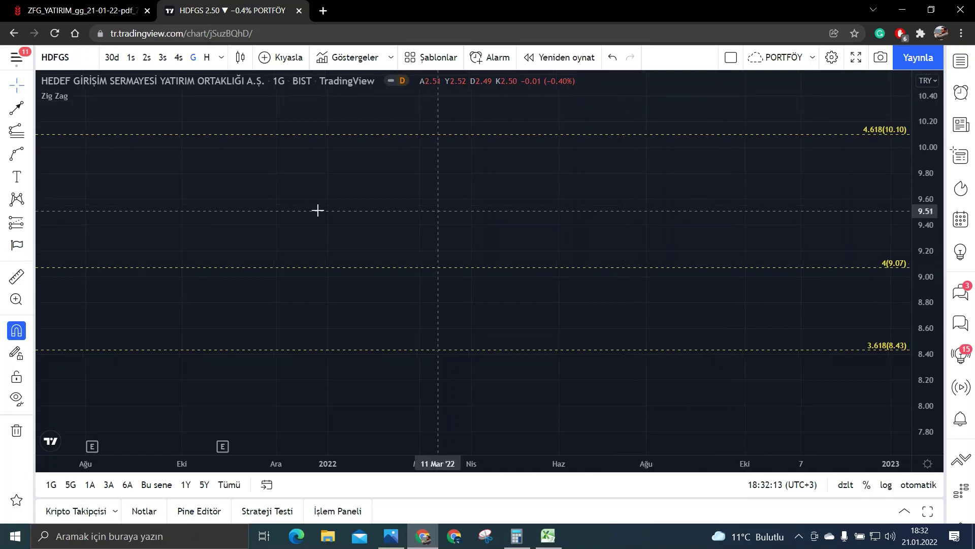
{"action": "left_click", "coordinate": [29, 157]}
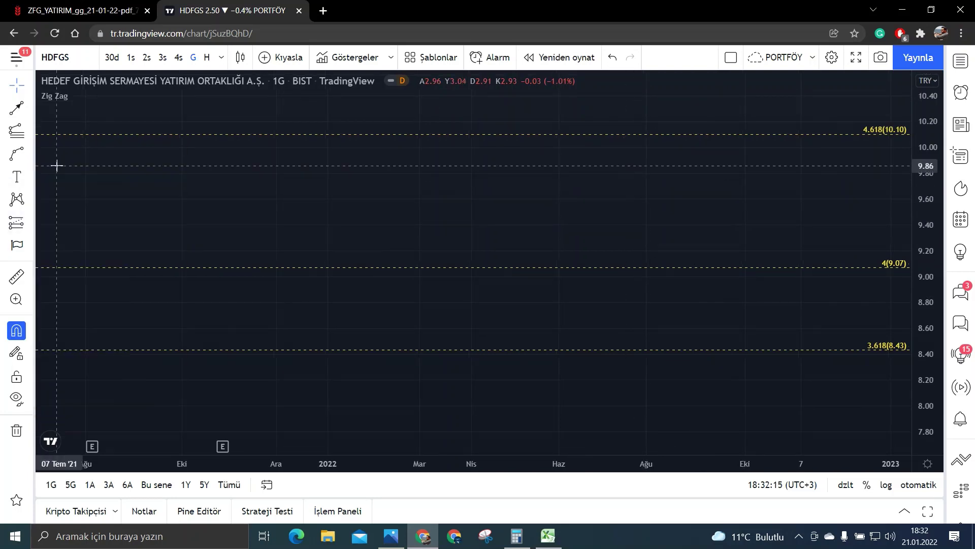
{"action": "left_click", "coordinate": [100, 6]}
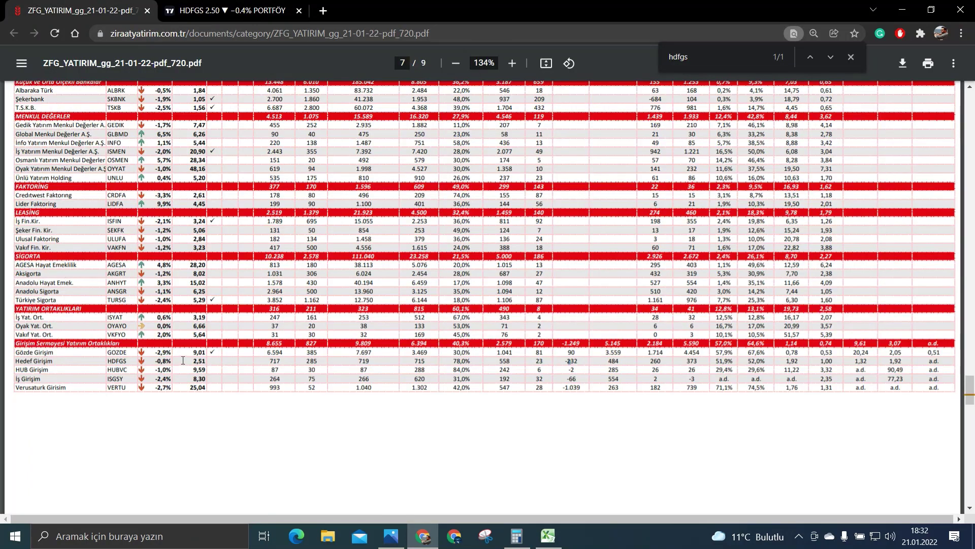
{"action": "left_click", "coordinate": [249, 5]}
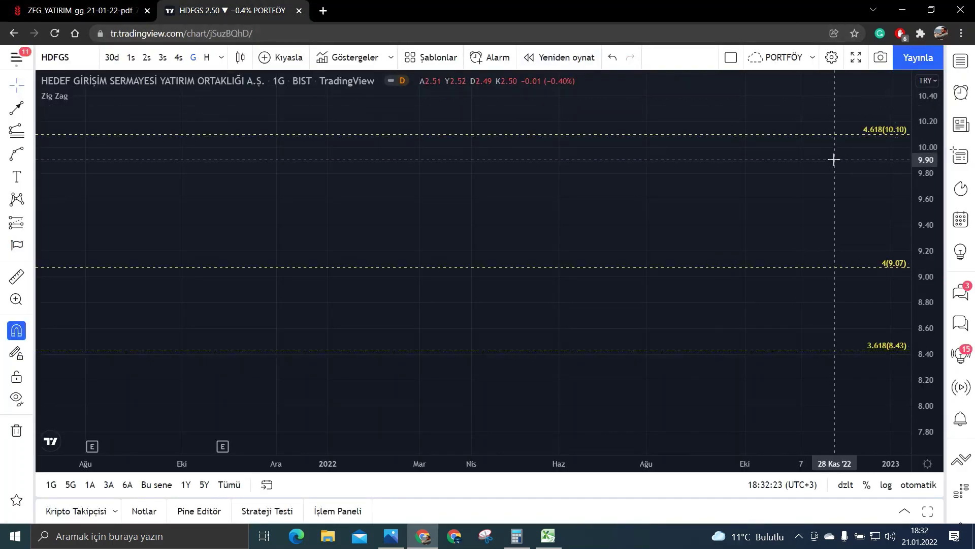
{"action": "left_click", "coordinate": [81, 10]}
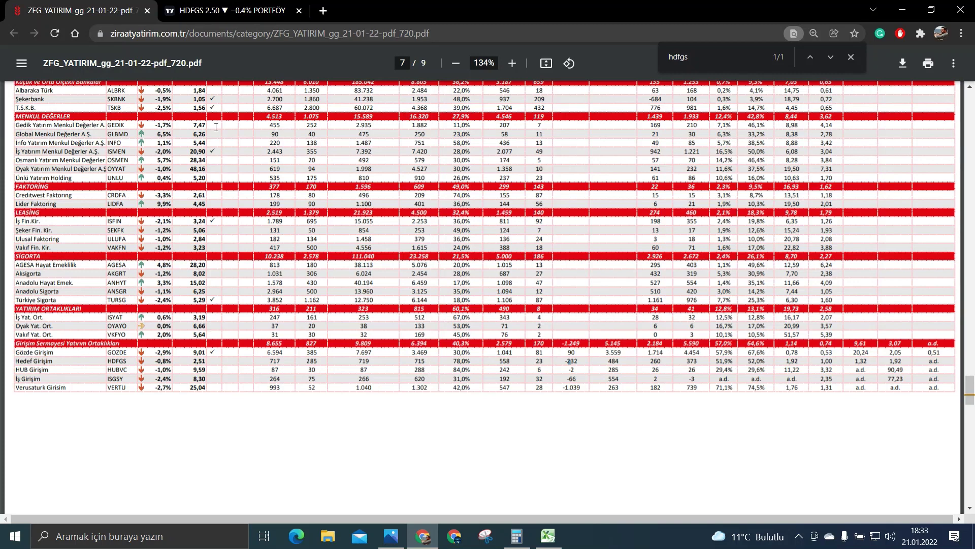
{"action": "mouse_move", "coordinate": [225, 4]}
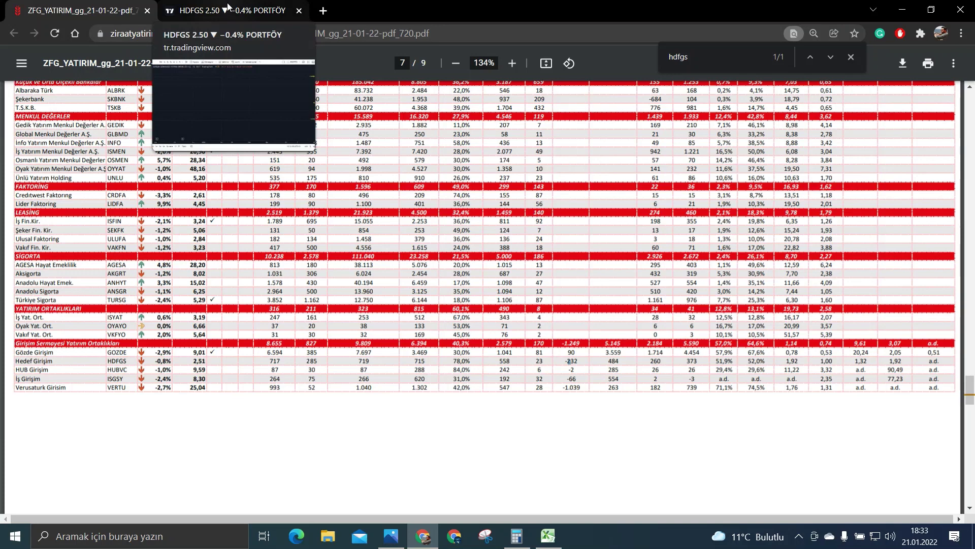
{"action": "left_click", "coordinate": [227, 6]}
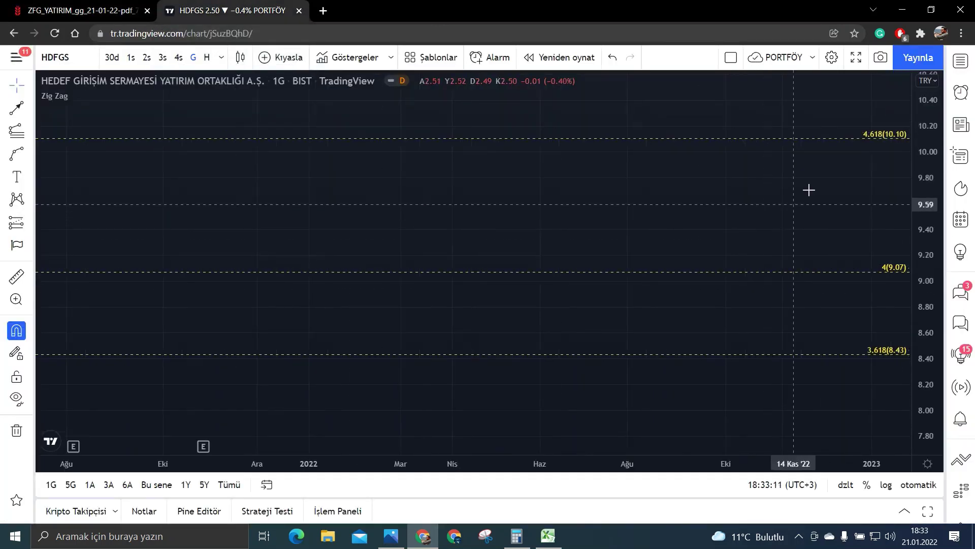
Step: Draw a shaded rectangle on the HDFGS chart spanning the 10.10 to 9.07 levels
{"action": "left_click", "coordinate": [28, 154]}
{"action": "left_click", "coordinate": [66, 204]}
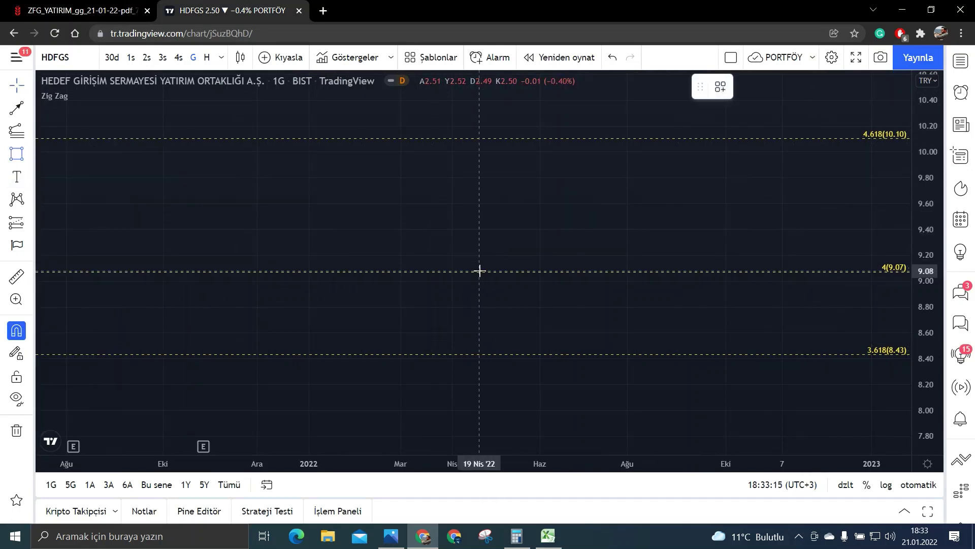
{"action": "left_click", "coordinate": [477, 271]}
{"action": "left_click", "coordinate": [477, 138]}
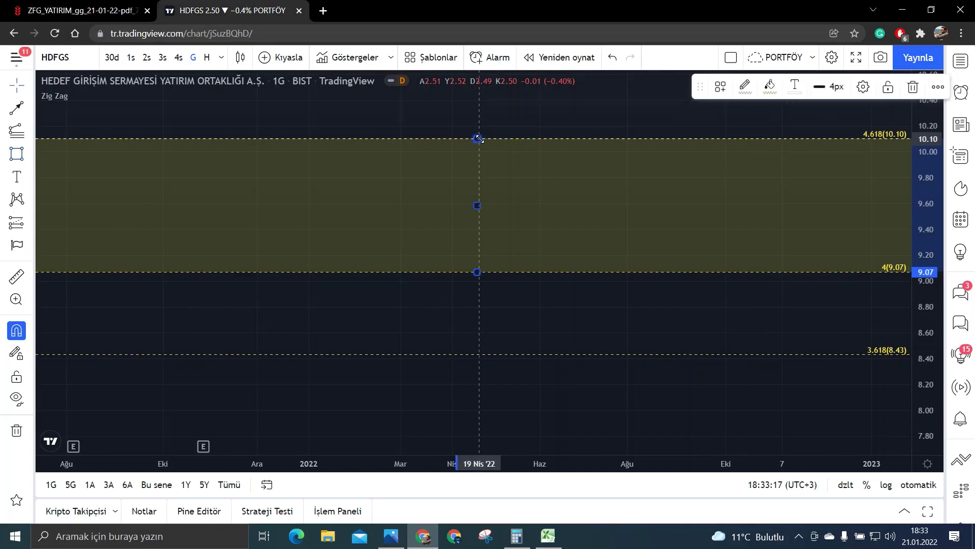
Step: Label the band 'UZUN VADELİ HEDEF FİYAT' and bring Excel's target list forward
{"action": "left_click", "coordinate": [17, 176]}
{"action": "left_click", "coordinate": [437, 203]}
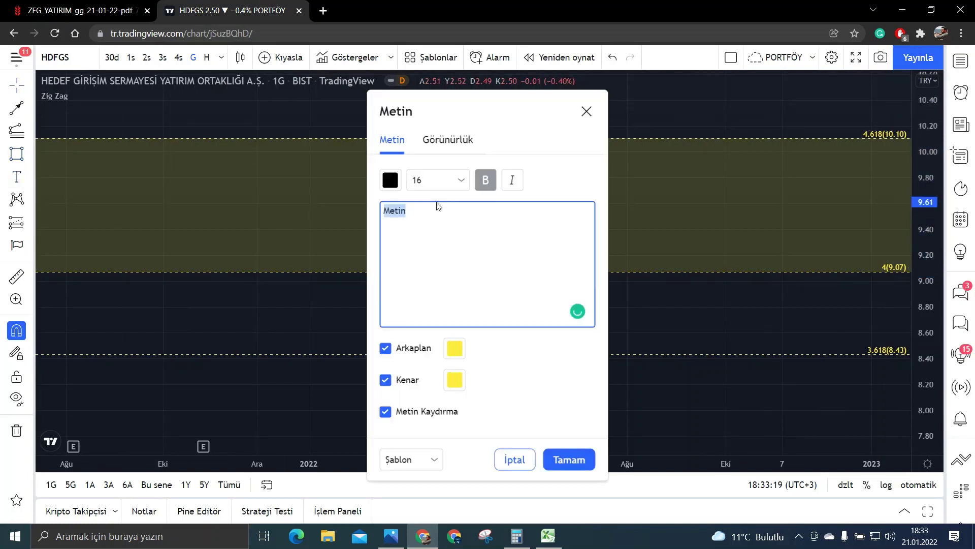
{"action": "type", "text": "UZUN VADEL İ HEDEF"}
{"action": "key", "text": "BackSpace"}
{"action": "key", "text": "BackSpace"}
{"action": "key", "text": "BackSpace"}
{"action": "key", "text": "BackSpace"}
{"action": "type", "text": "DEF FİYAT"}
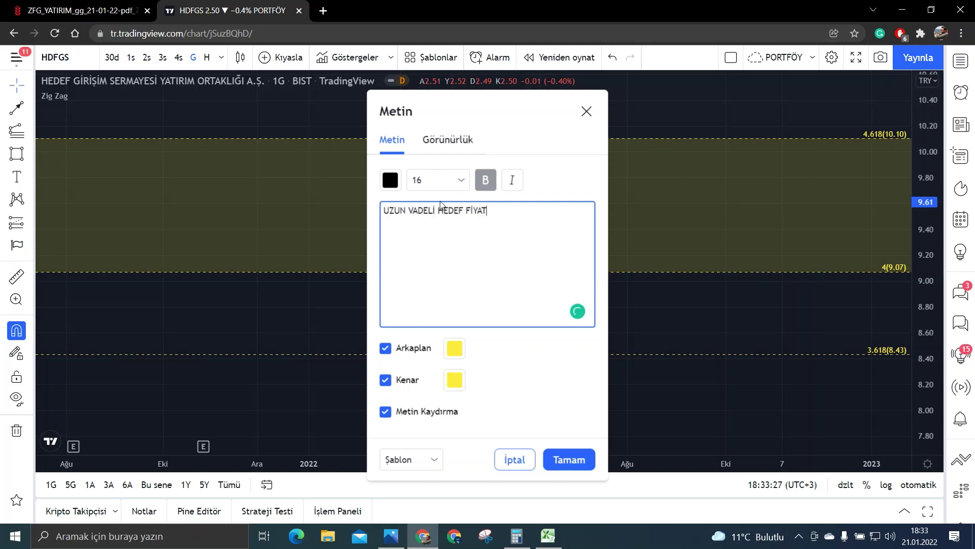
{"action": "left_click", "coordinate": [576, 451]}
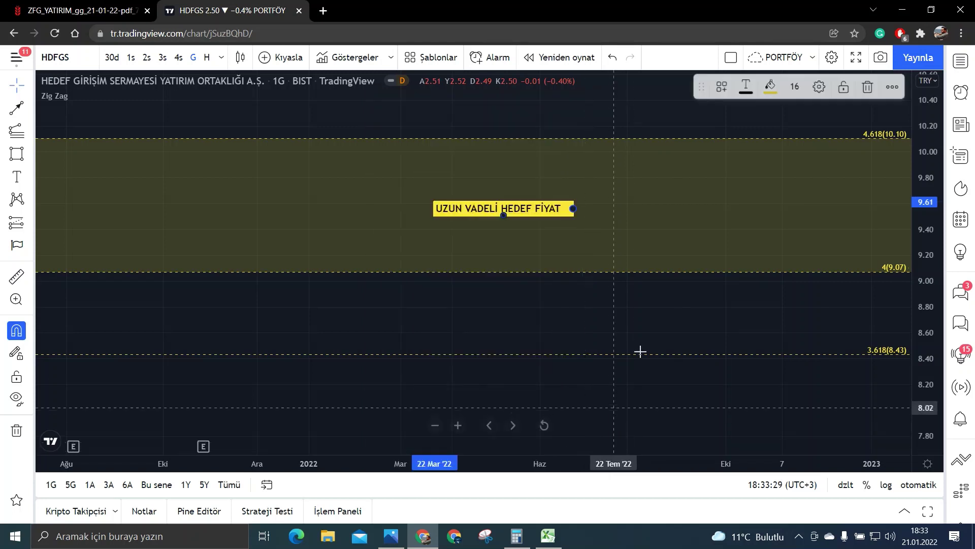
{"action": "left_click", "coordinate": [849, 285]}
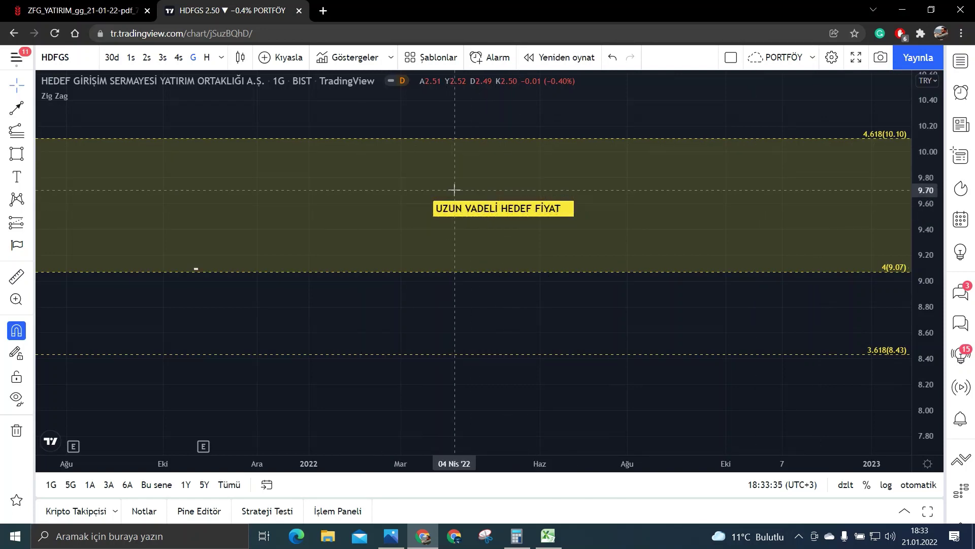
{"action": "left_click", "coordinate": [548, 535]}
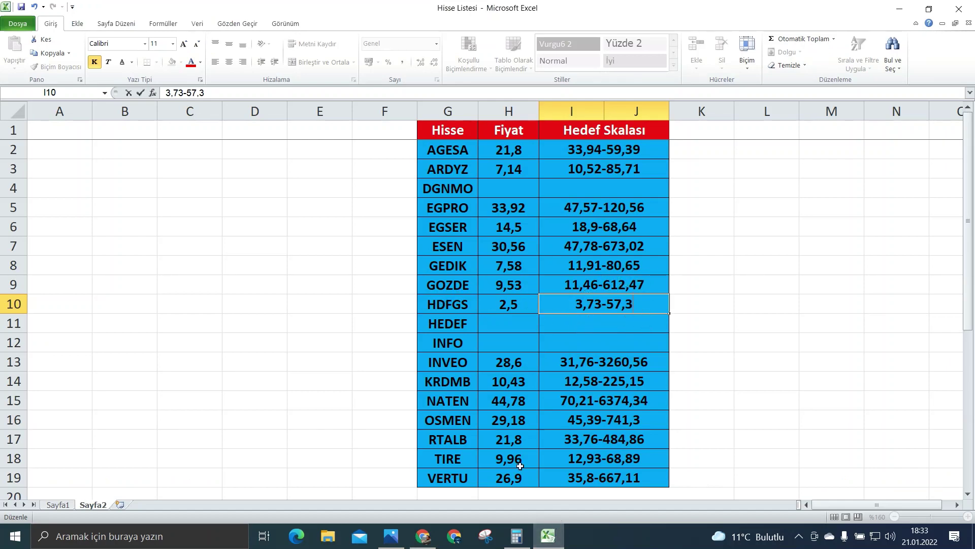
Step: Bring Chrome forward to the Ziraat ZFG_YATIRIM report PDF showing HDFGS at 2,51
{"action": "left_click", "coordinate": [422, 535]}
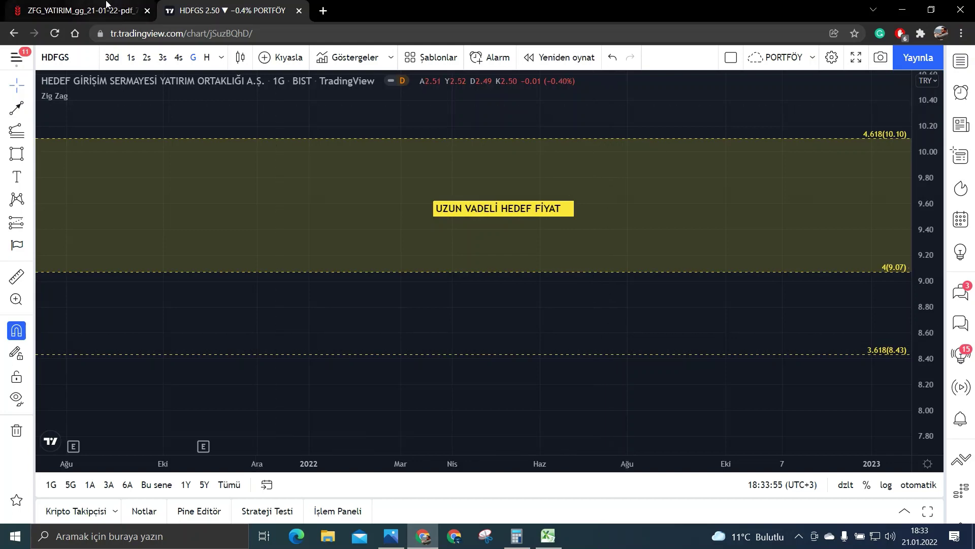
{"action": "left_click", "coordinate": [107, 5]}
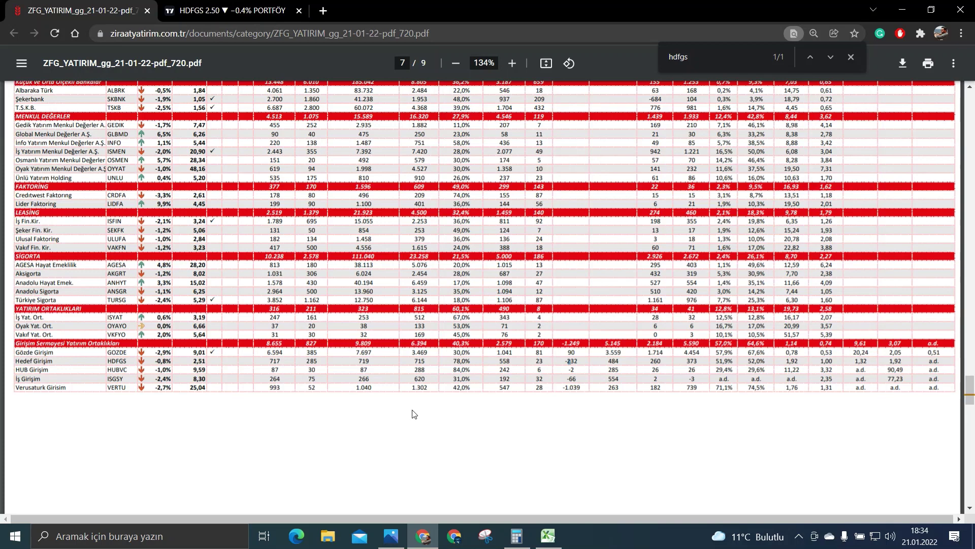
Step: Check Excel's target list, then return to the HDFGS TradingView chart tab in Chrome
{"action": "left_click", "coordinate": [558, 526]}
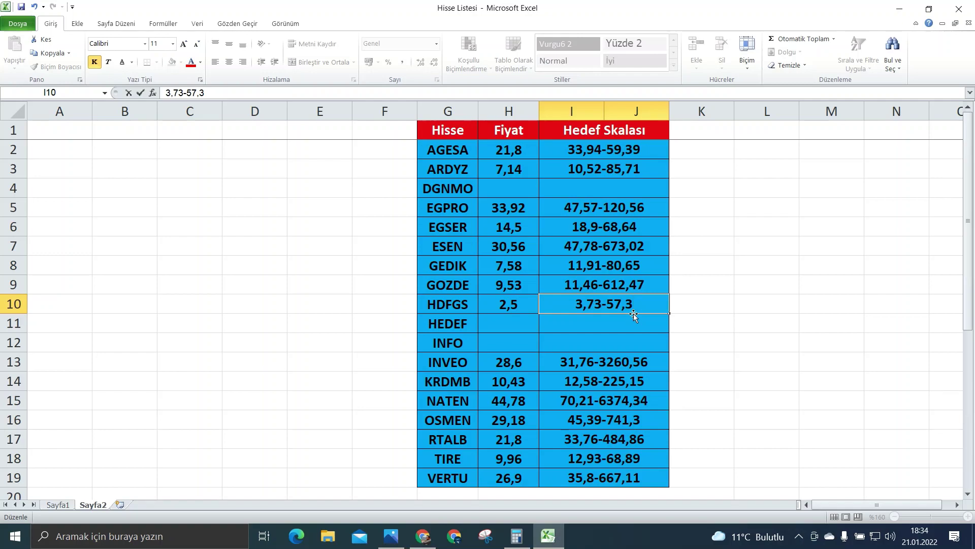
{"action": "left_click", "coordinate": [422, 536]}
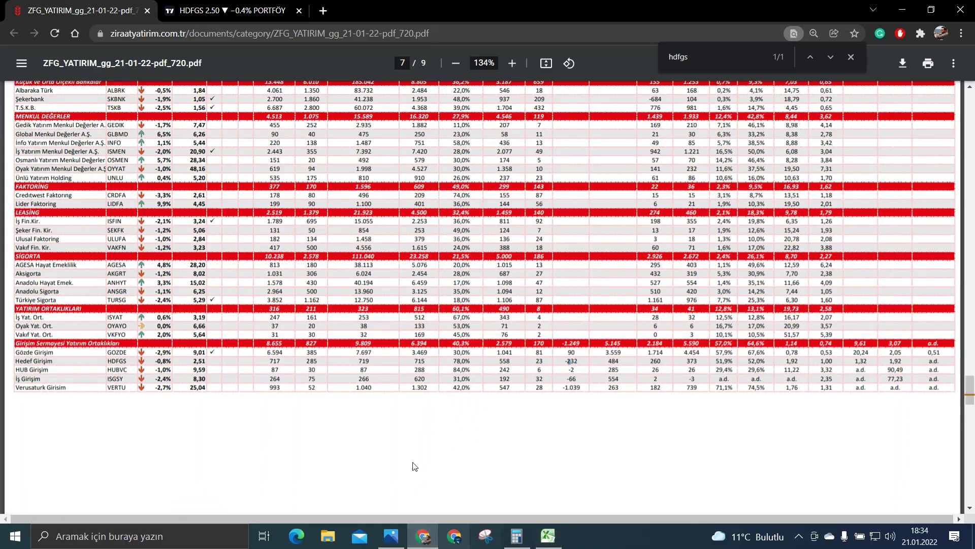
{"action": "left_click", "coordinate": [202, 5]}
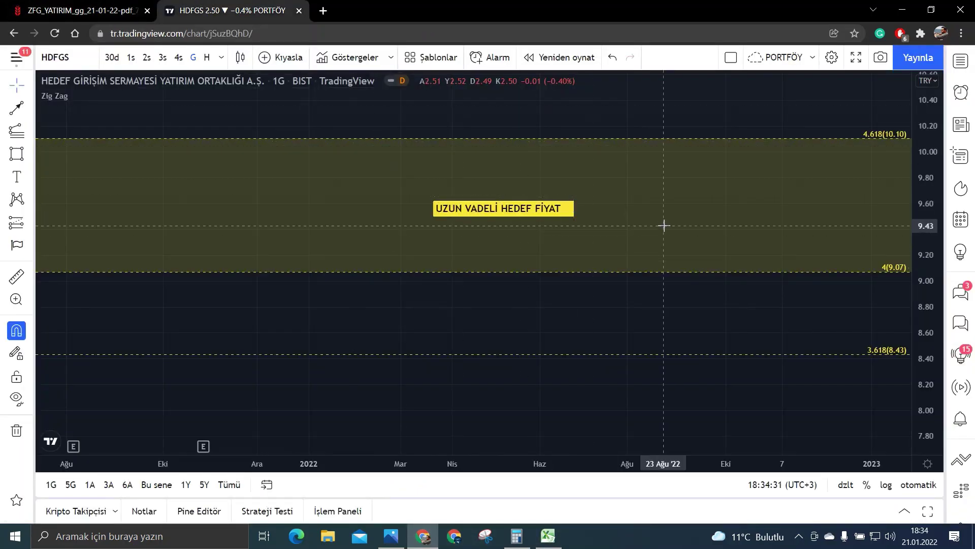